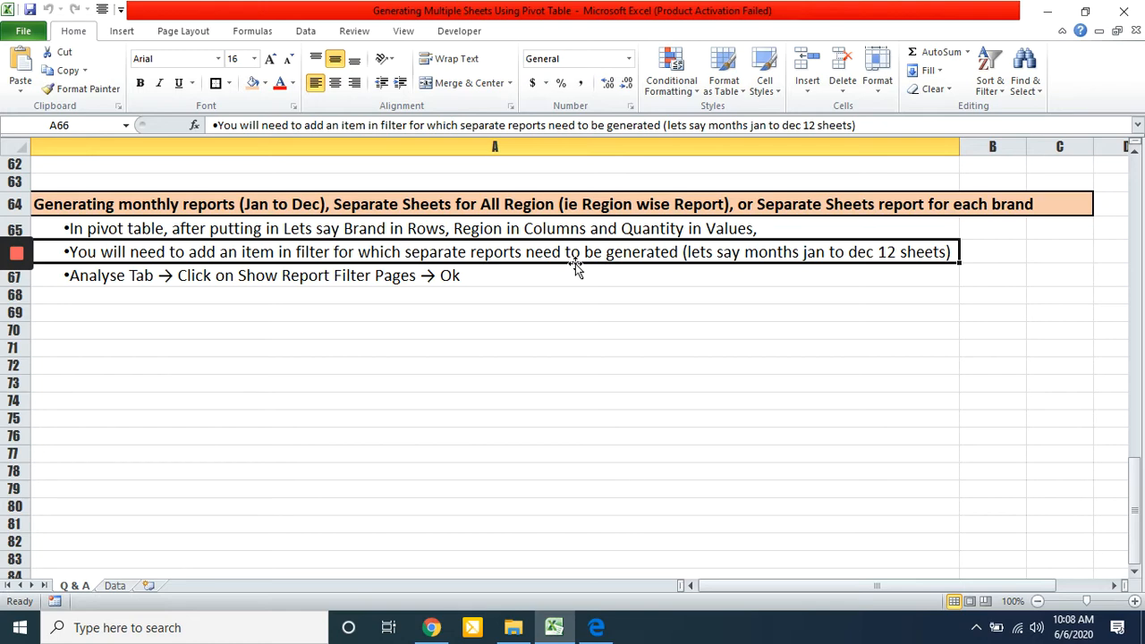
- Select the whole data table on the Data sheet, from the Fiscal header through the last row of the AMT column
{"action": "key", "text": "ctrl+Page_Down"}
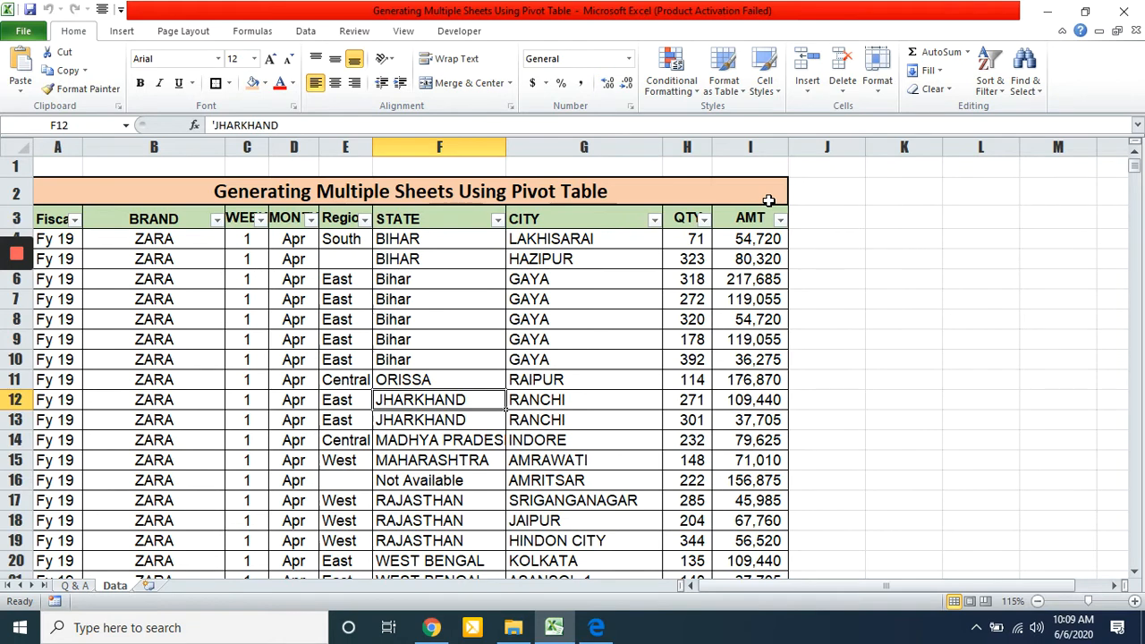
{"action": "key", "text": "Down"}
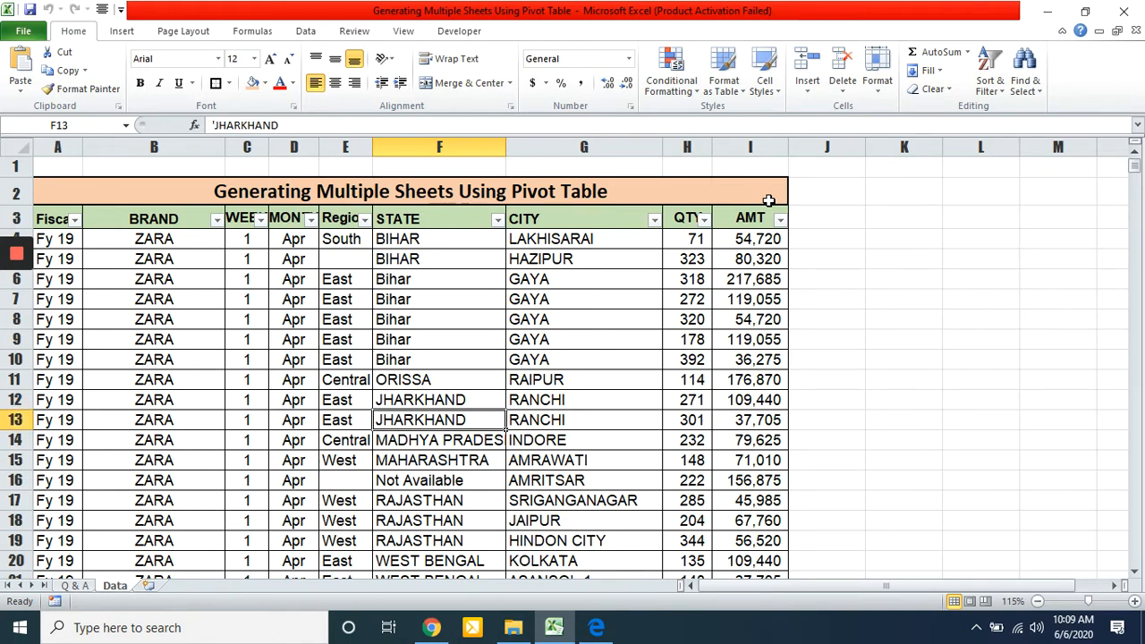
{"action": "key", "text": "Left"}
{"action": "key", "text": "Up"}
{"action": "key", "text": "Up"}
{"action": "key", "text": "Up"}
{"action": "key", "text": "Up"}
{"action": "key", "text": "Left"}
{"action": "key", "text": "Left"}
{"action": "key", "text": "Left"}
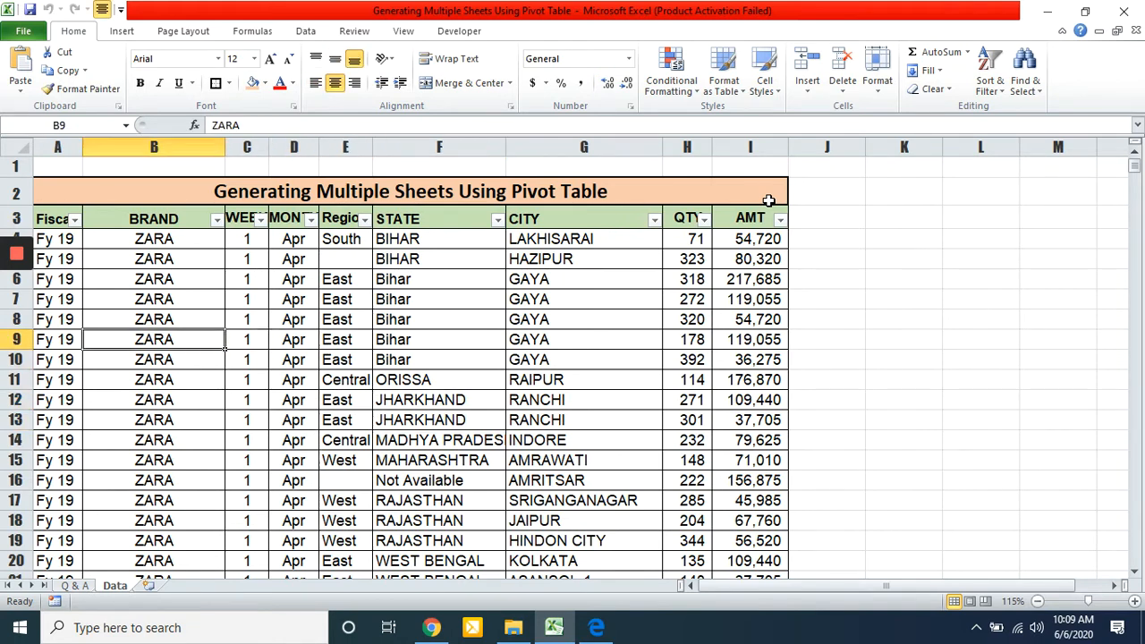
{"action": "key", "text": "Up"}
{"action": "key", "text": "Up"}
{"action": "key", "text": "Left"}
{"action": "key", "text": "Up"}
{"action": "key", "text": "Up"}
{"action": "key", "text": "Up"}
{"action": "key", "text": "Up"}
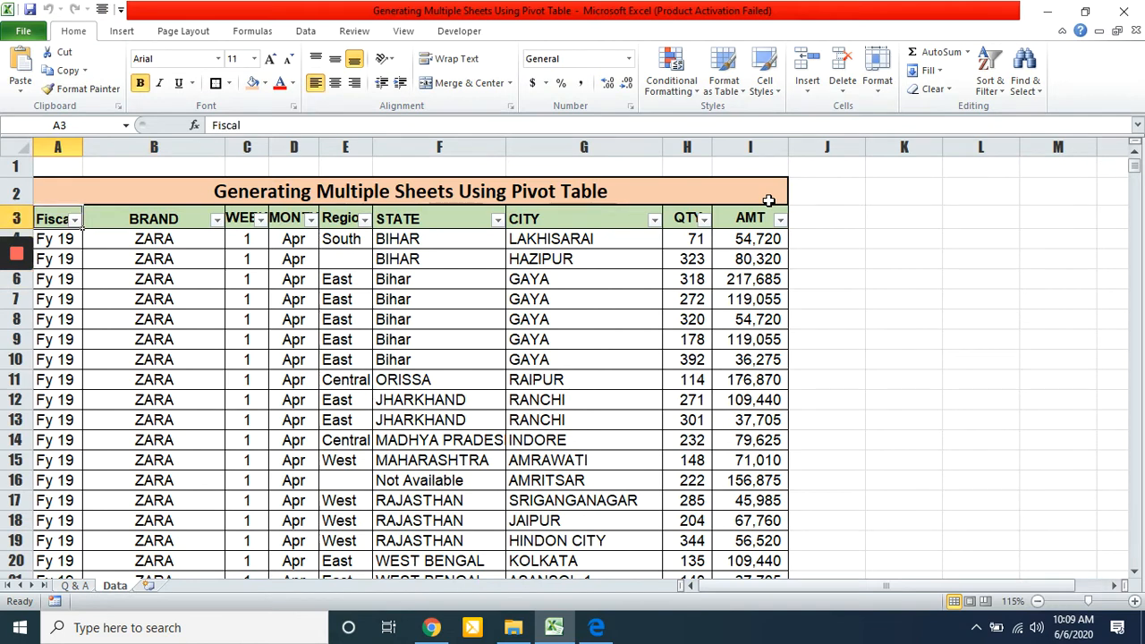
{"action": "key", "text": "ctrl+shift+Right"}
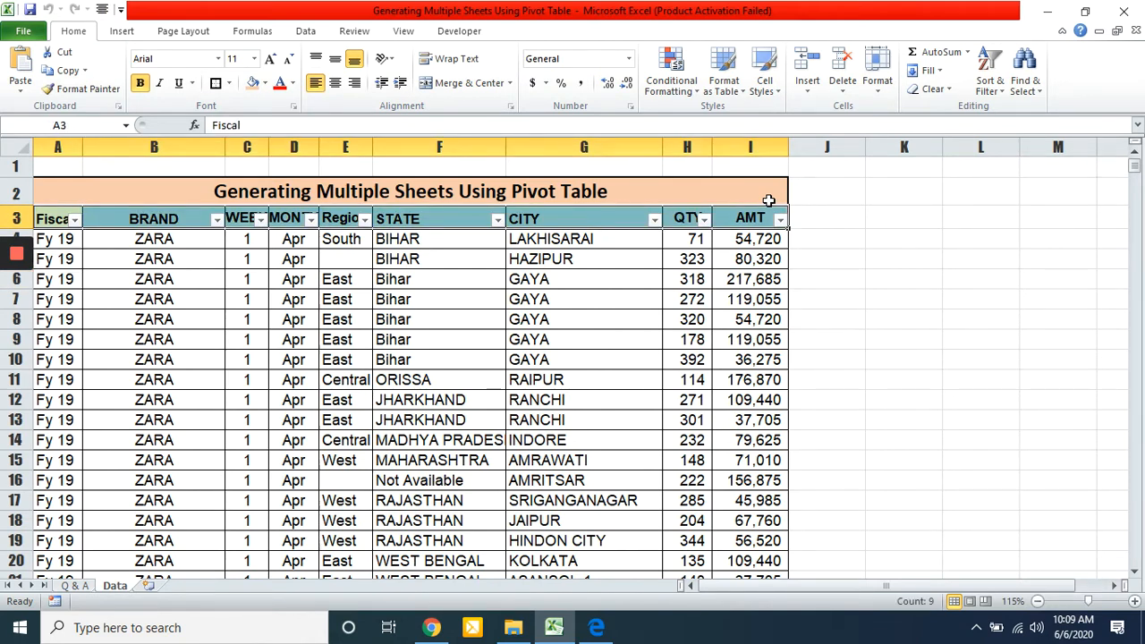
{"action": "key", "text": "ctrl+shift+Down"}
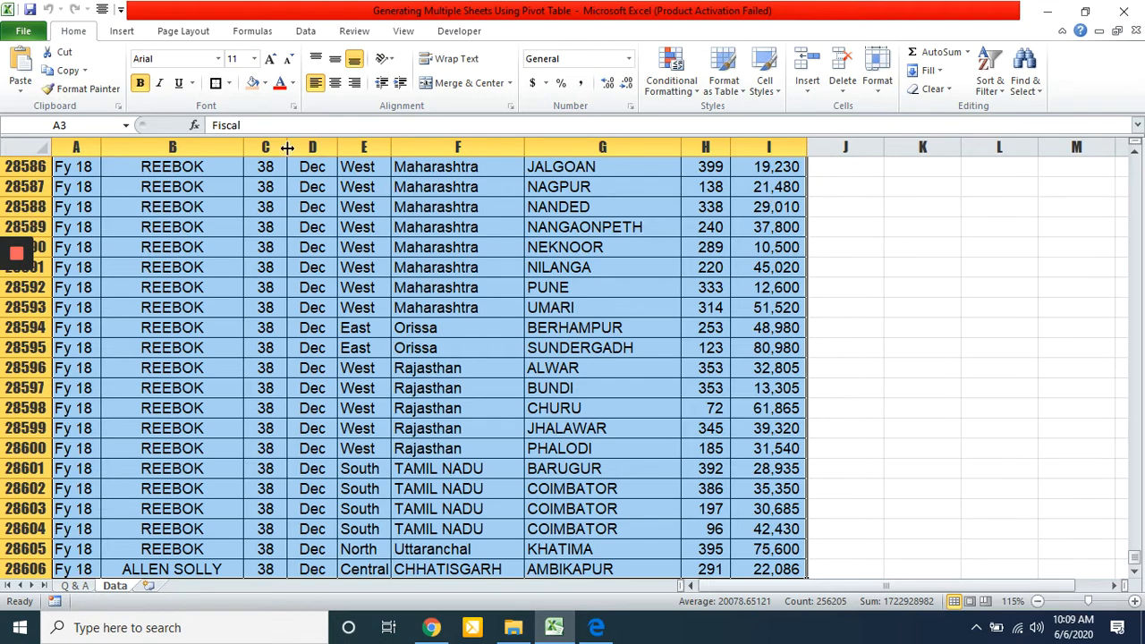
- Create a pivot table from the selected data range on a new worksheet
{"action": "left_click", "coordinate": [123, 32]}
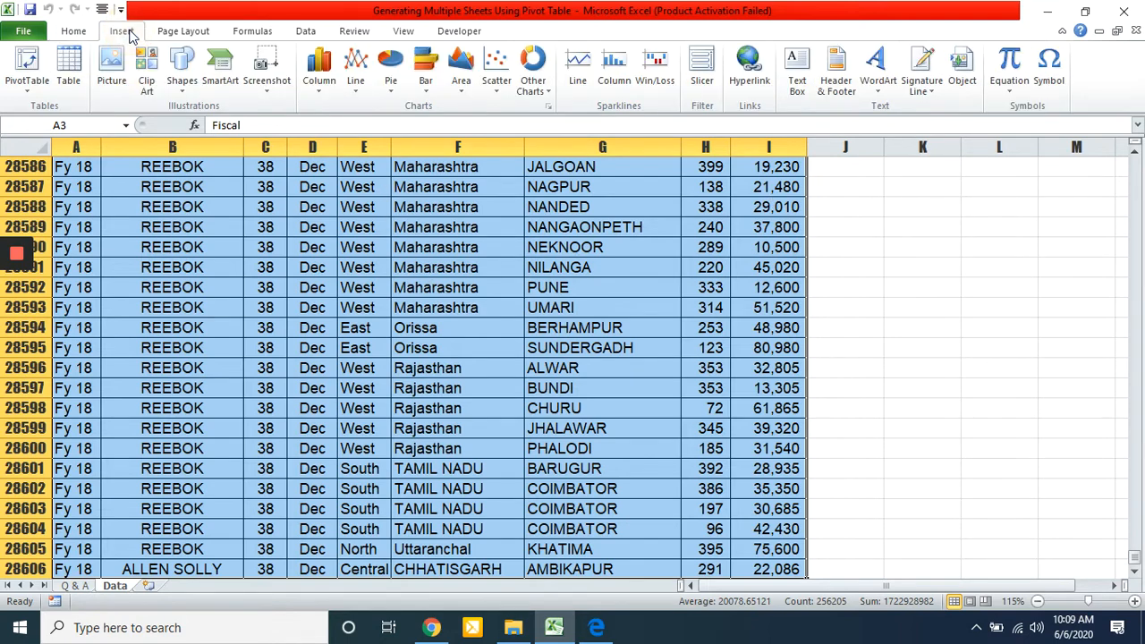
{"action": "left_click", "coordinate": [25, 72]}
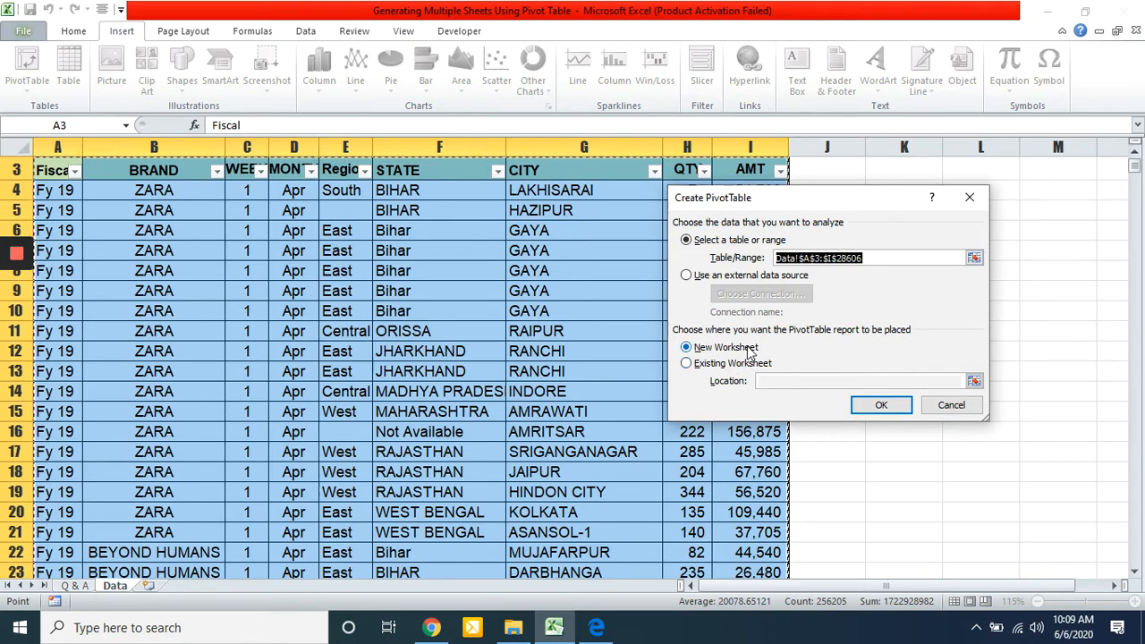
{"action": "left_click", "coordinate": [884, 407]}
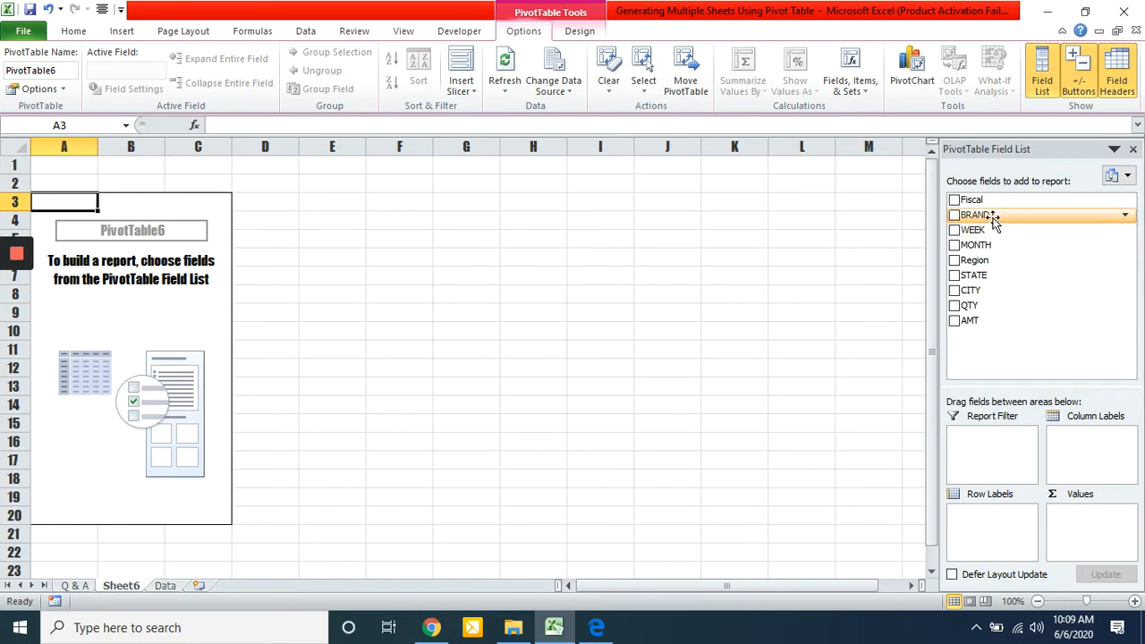
- Lay out the pivot table with BRAND as column labels, Region as row labels and the sum of AMT as values
{"action": "left_click_drag", "start_coordinate": [993, 219], "coordinate": [1093, 448]}
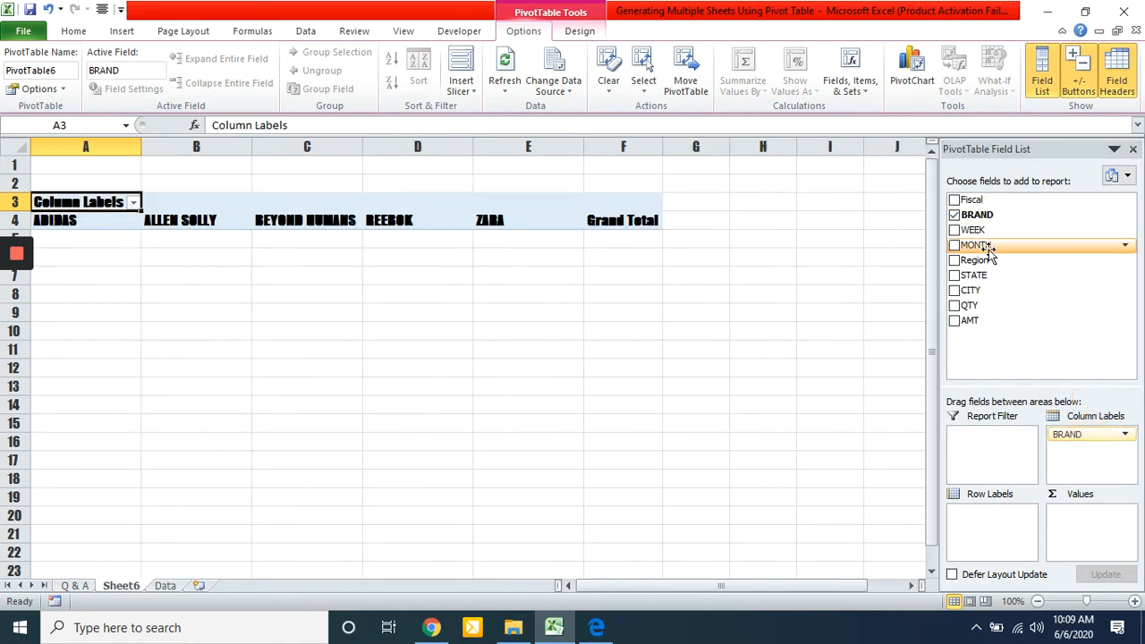
{"action": "left_click_drag", "start_coordinate": [984, 260], "coordinate": [991, 521]}
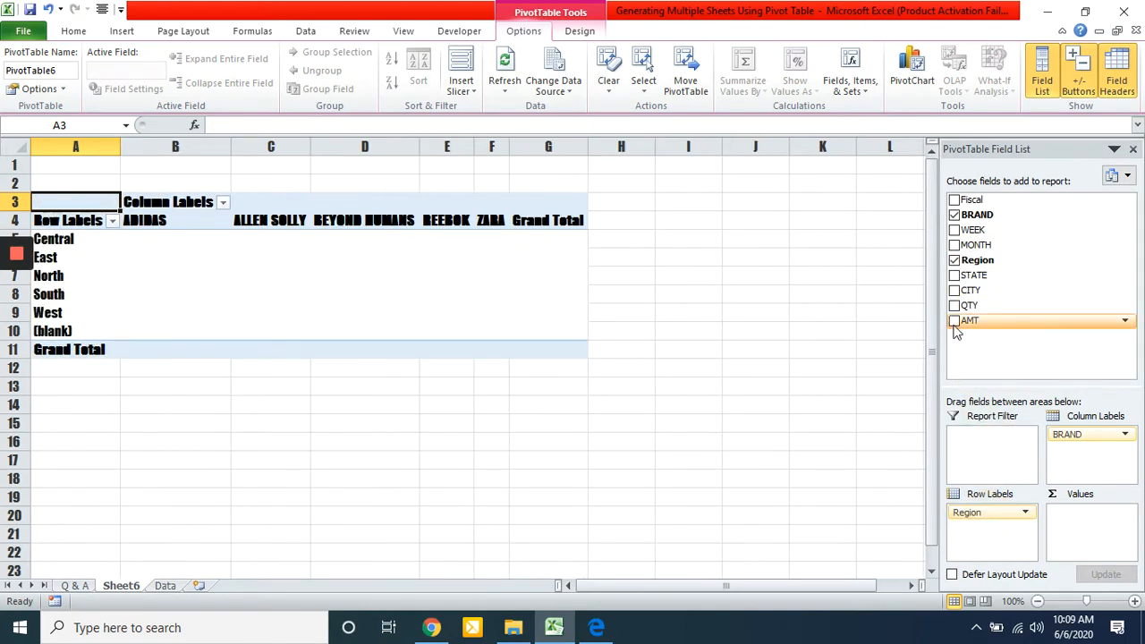
{"action": "left_click_drag", "start_coordinate": [968, 320], "coordinate": [1087, 539]}
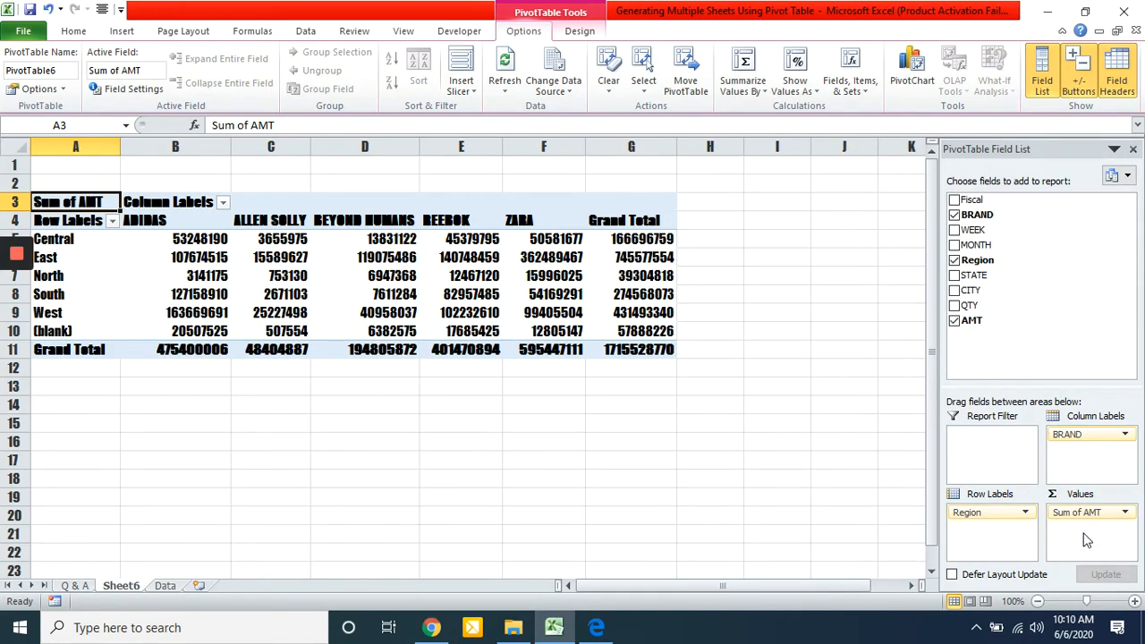
- Set the font of the entire pivot table sheet to Rockwell
{"action": "key", "text": "ctrl+a"}
{"action": "key", "text": "ctrl+a"}
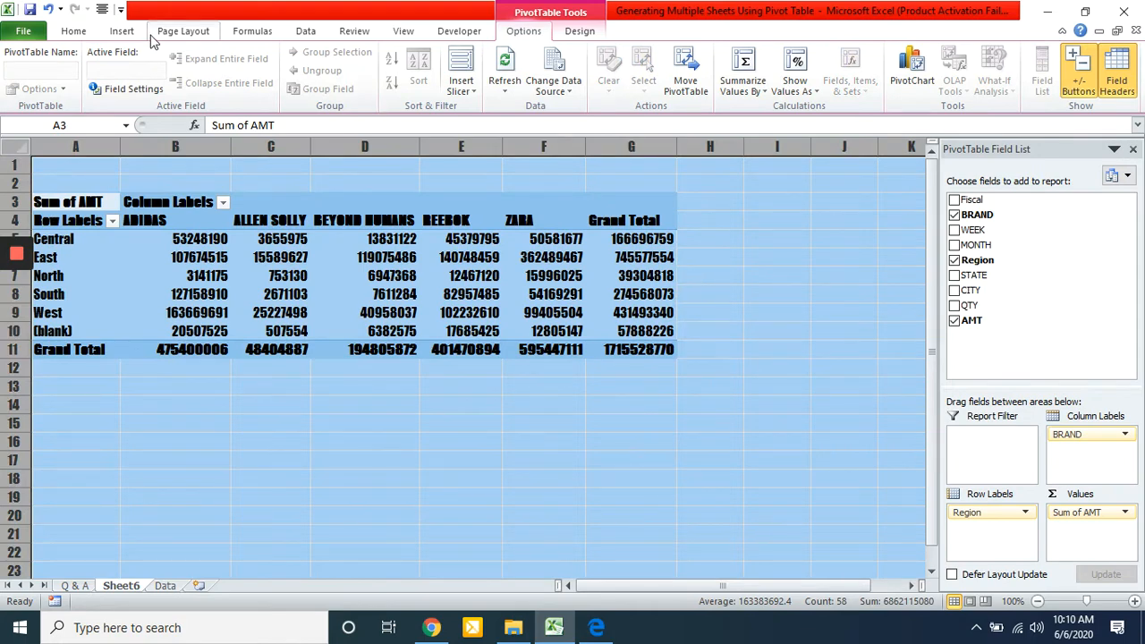
{"action": "left_click", "coordinate": [122, 34]}
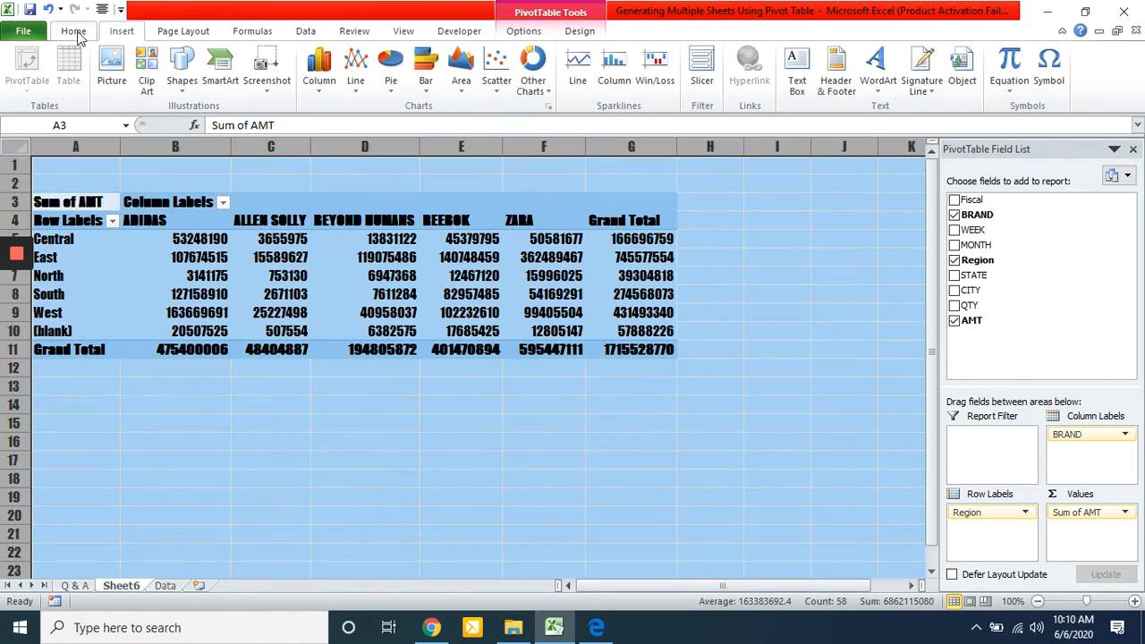
{"action": "left_click", "coordinate": [76, 34]}
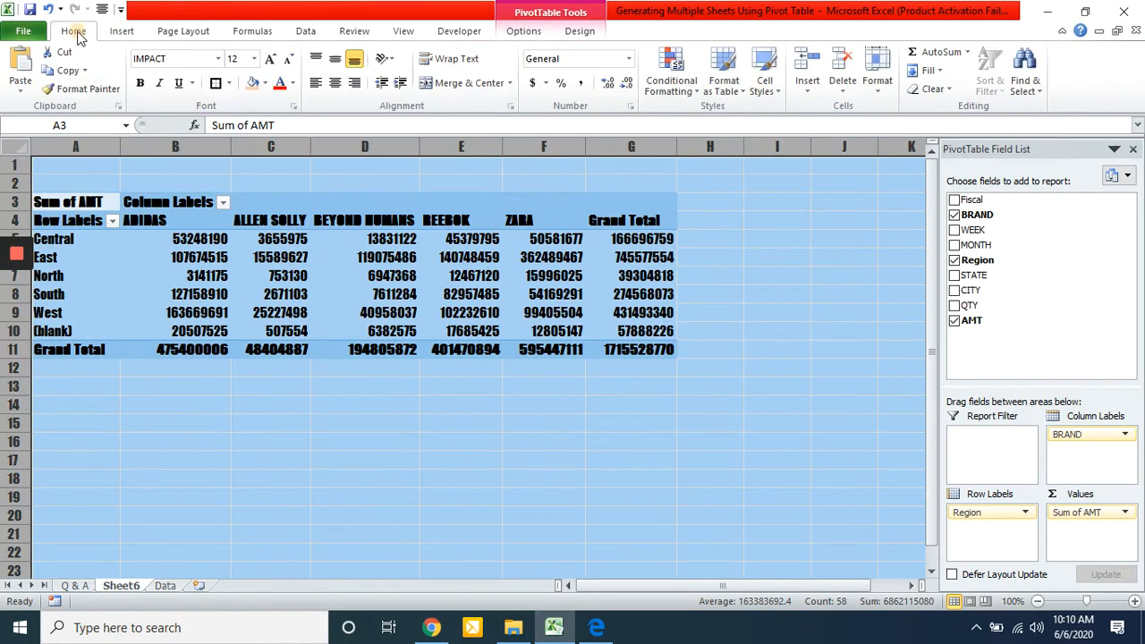
{"action": "left_click", "coordinate": [200, 59]}
{"action": "type", "text": "Rockwell"}
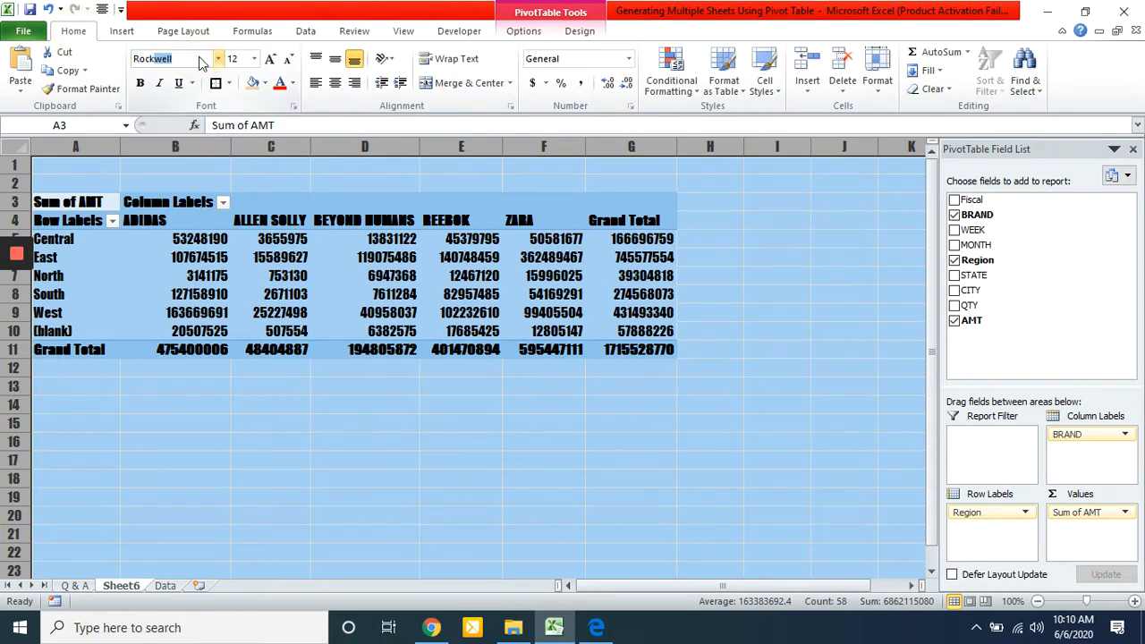
{"action": "key", "text": "Return"}
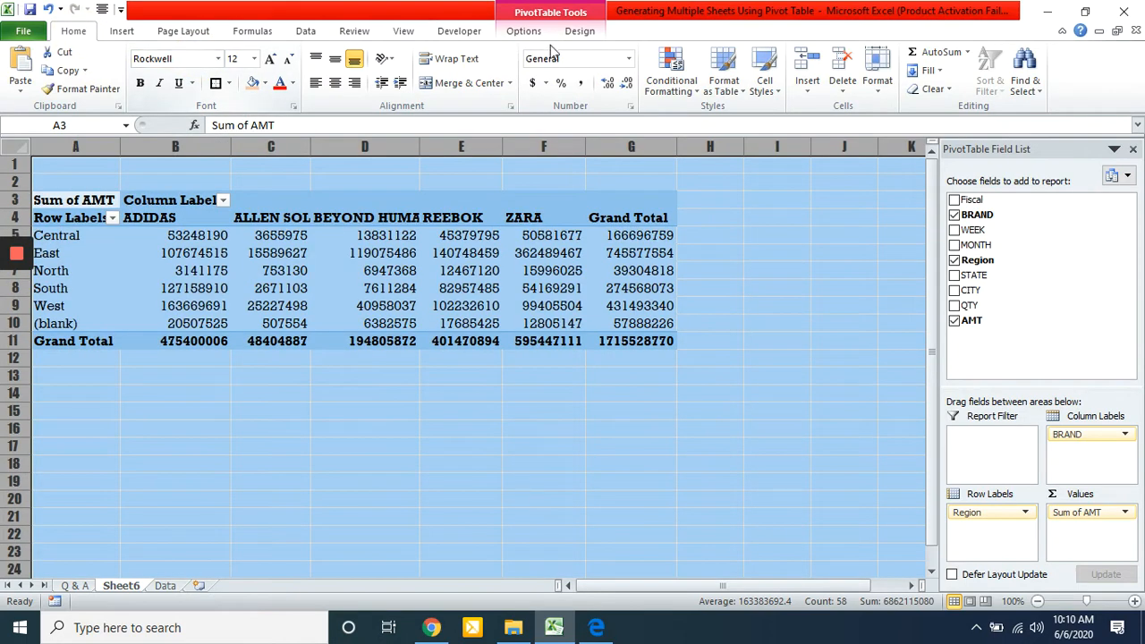
- Apply the comma number style without decimals to the entire sheet and autofit its column widths
{"action": "left_click", "coordinate": [582, 84]}
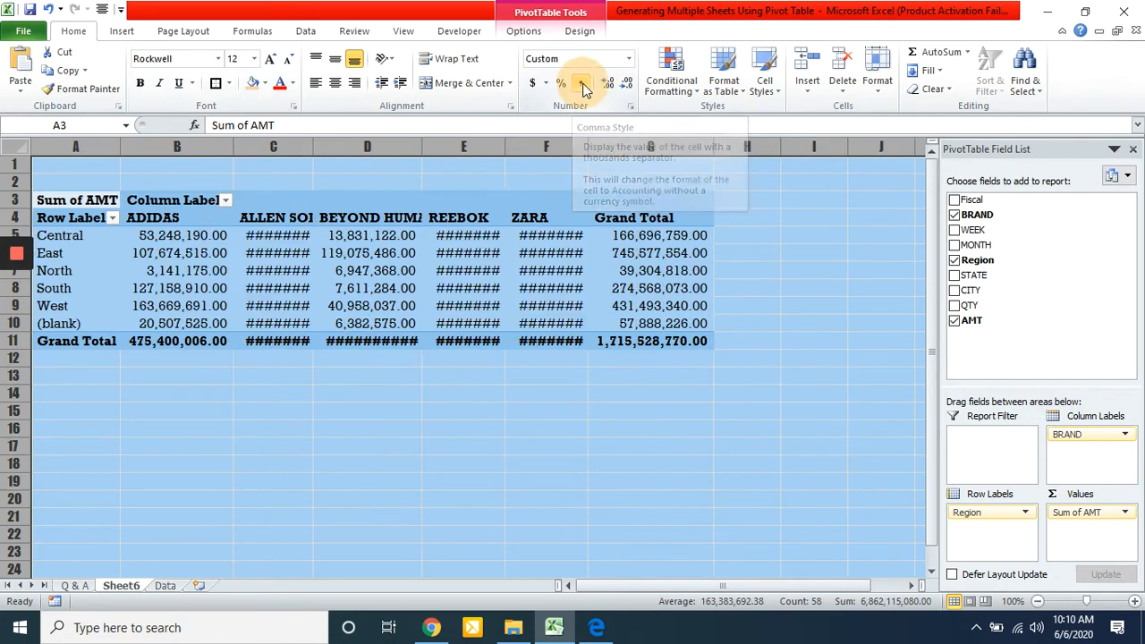
{"action": "left_click", "coordinate": [627, 83]}
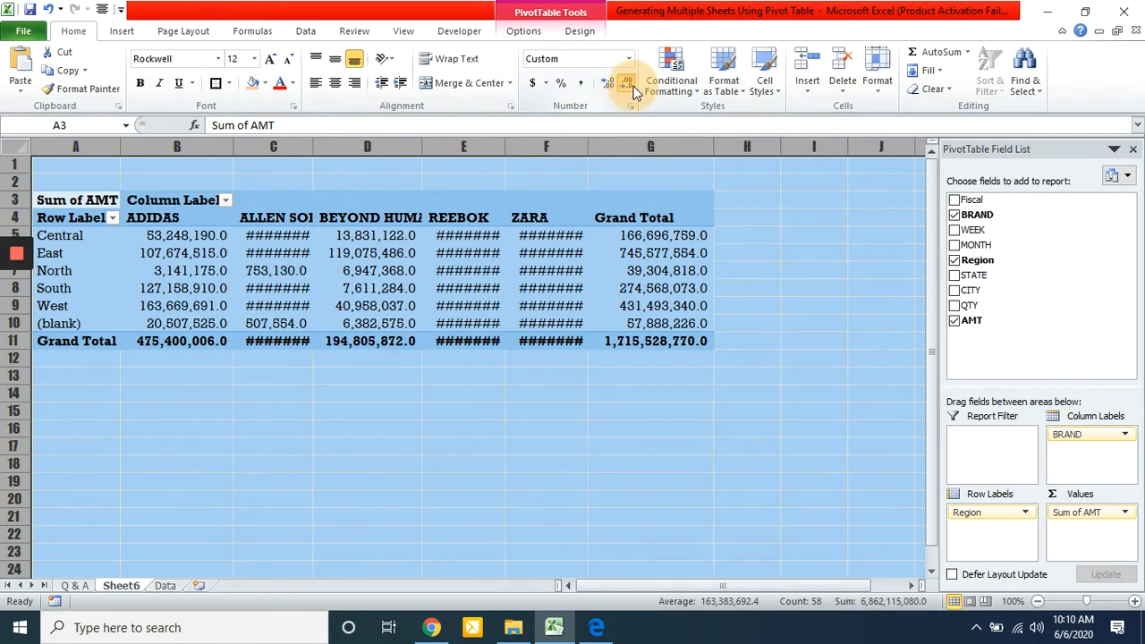
{"action": "left_click", "coordinate": [627, 83]}
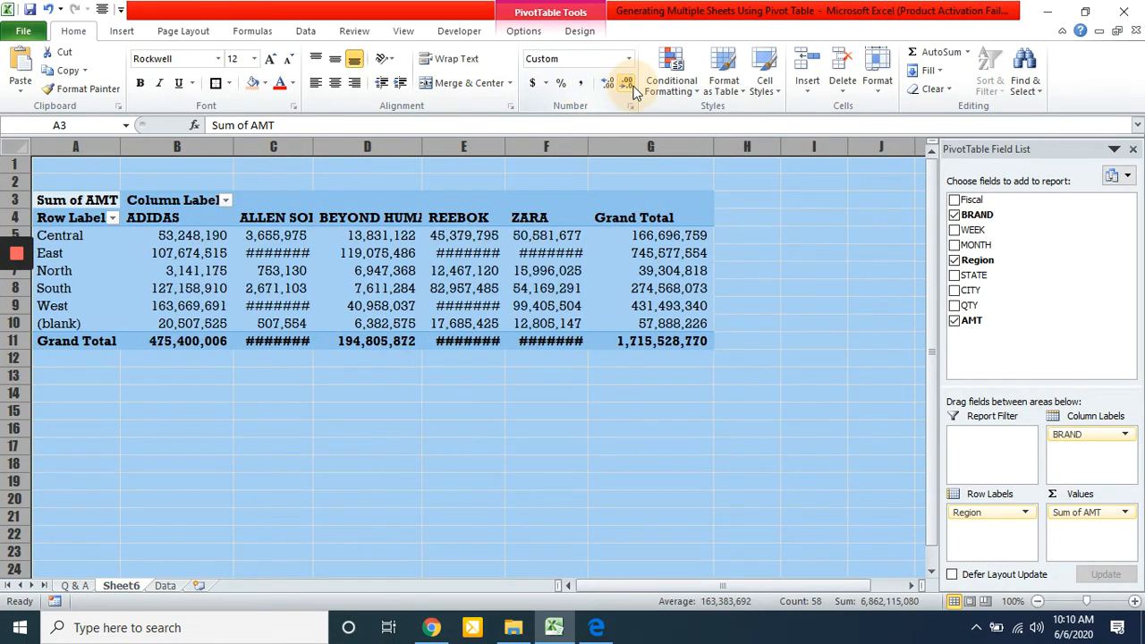
{"action": "double_click", "coordinate": [120, 144]}
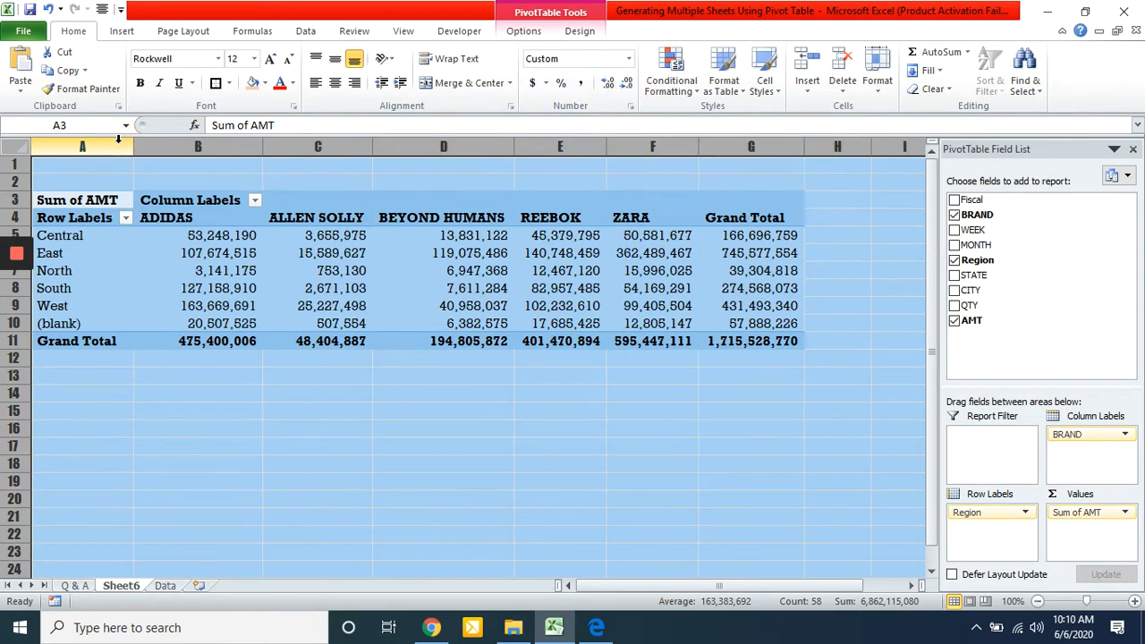
- Add the MONTH field to the pivot table as a report filter
{"action": "left_click", "coordinate": [169, 380]}
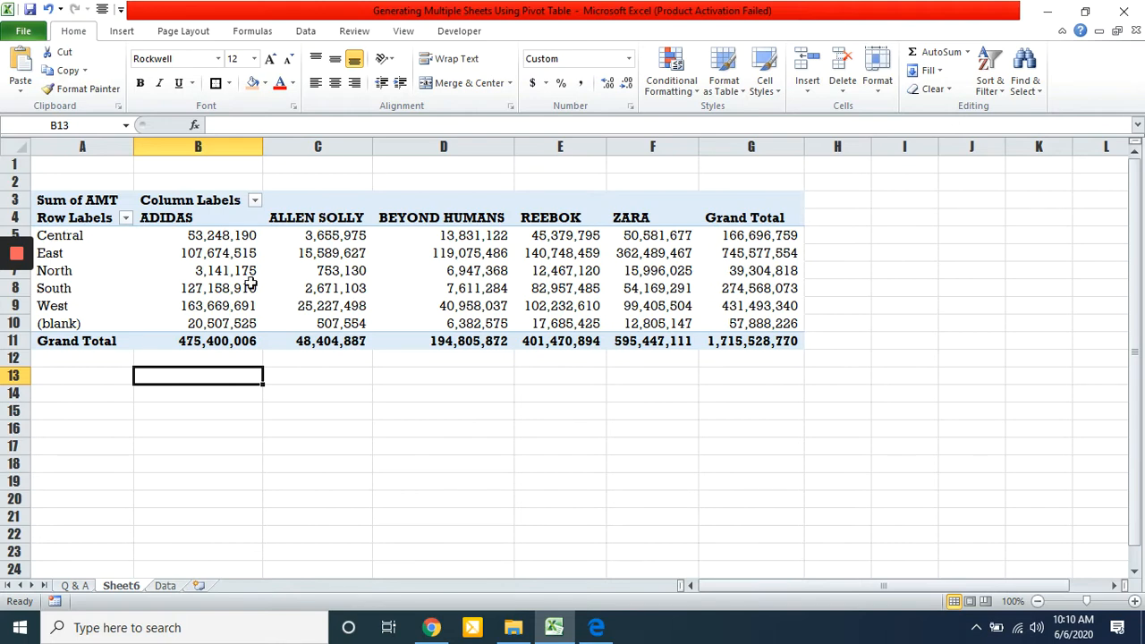
{"action": "left_click", "coordinate": [220, 254]}
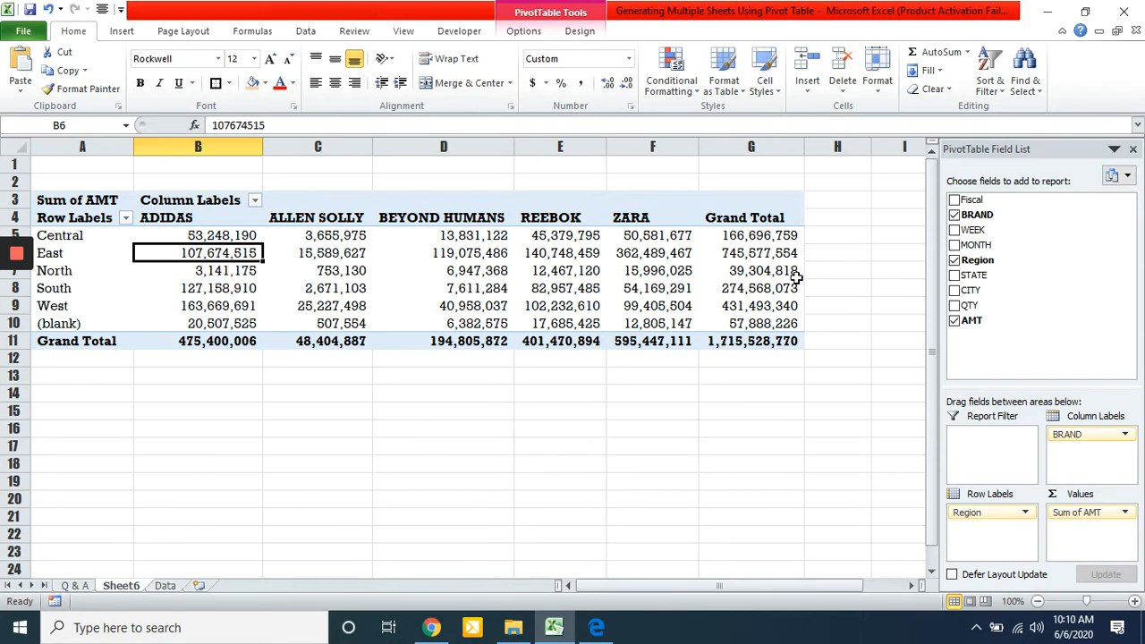
{"action": "left_click_drag", "start_coordinate": [971, 248], "coordinate": [979, 436]}
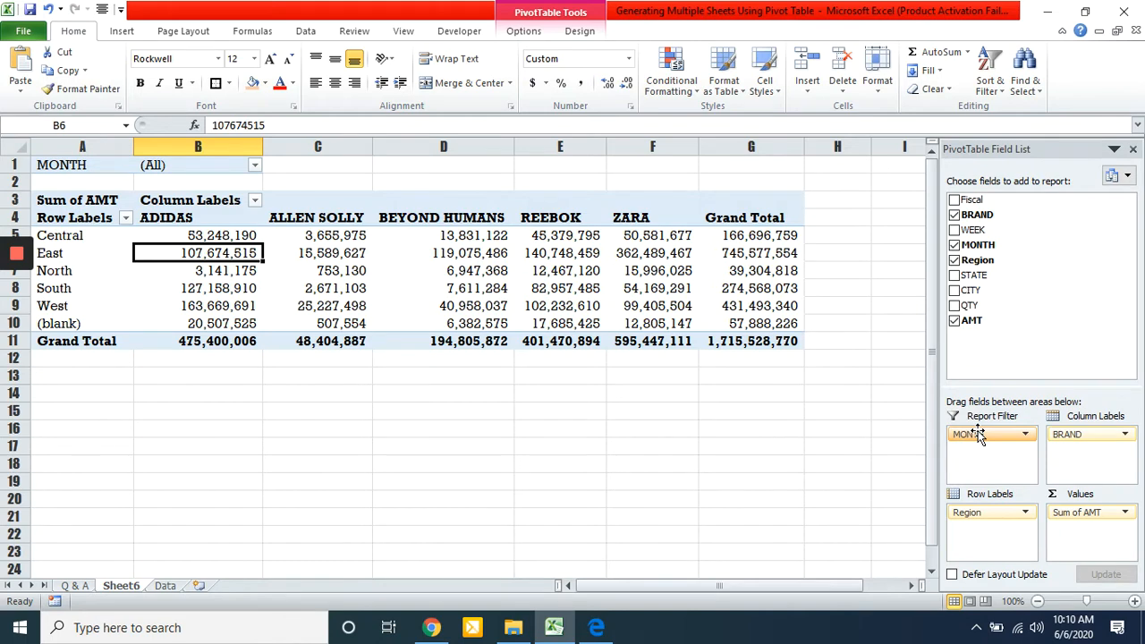
- Filter the pivot table by MONTH to Jan, and after that to Feb
{"action": "left_click", "coordinate": [255, 166]}
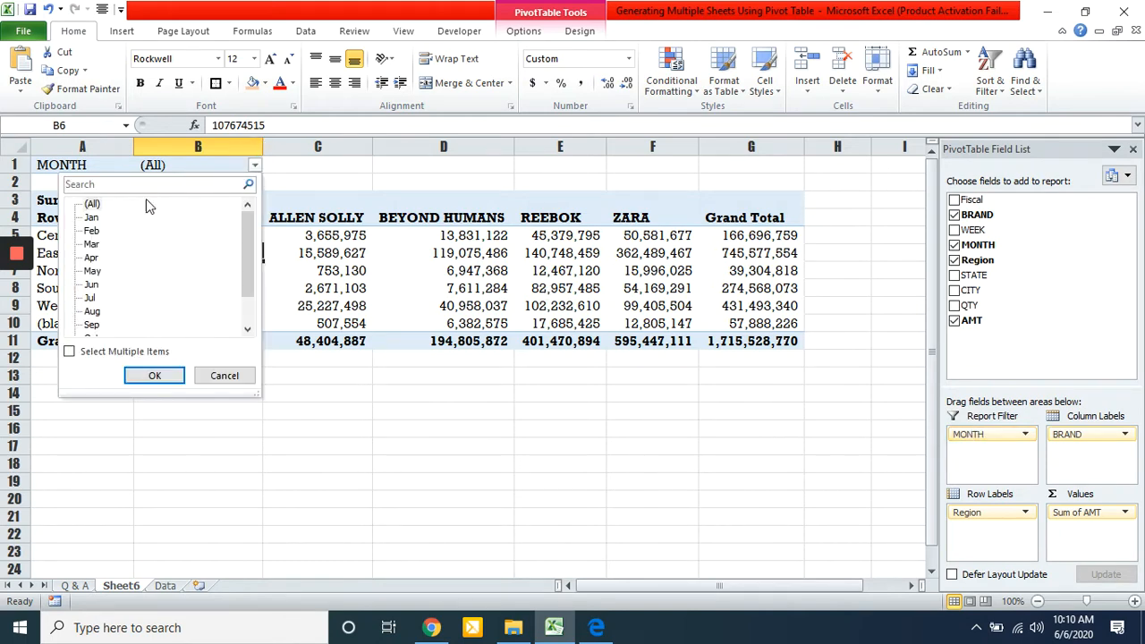
{"action": "left_click", "coordinate": [93, 217]}
{"action": "left_click", "coordinate": [161, 374]}
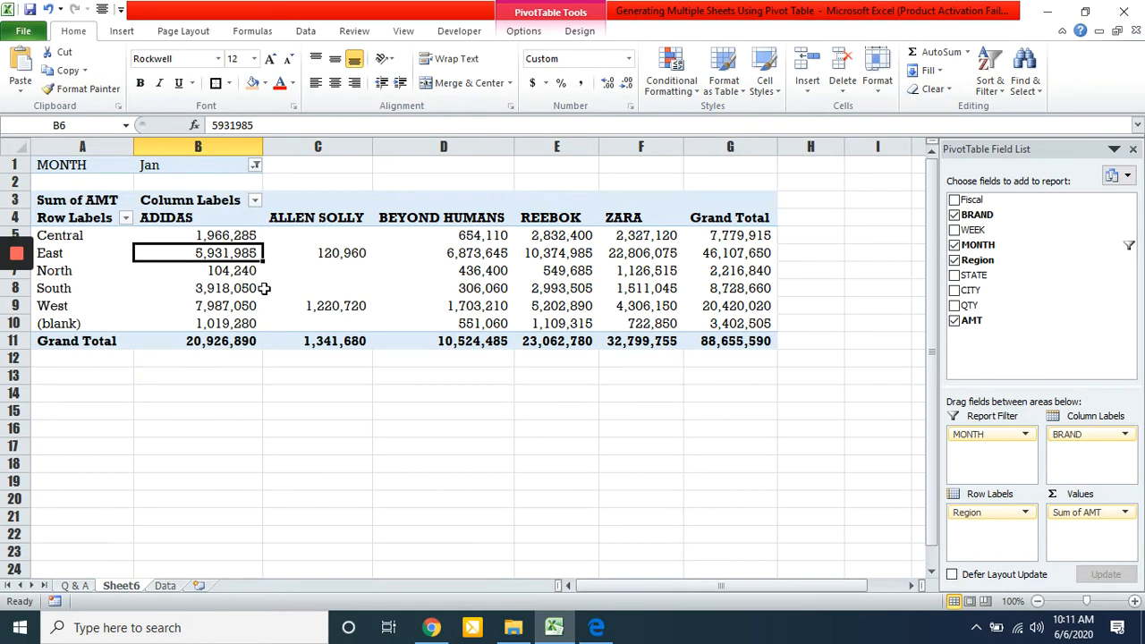
{"action": "mouse_move", "coordinate": [270, 274]}
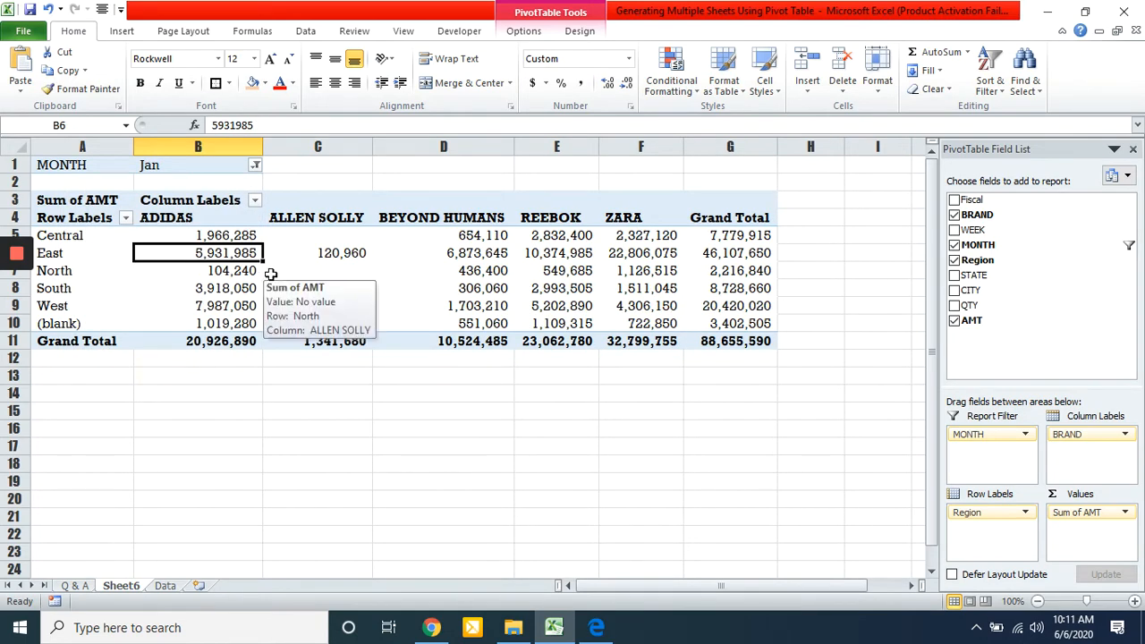
{"action": "left_click", "coordinate": [256, 168]}
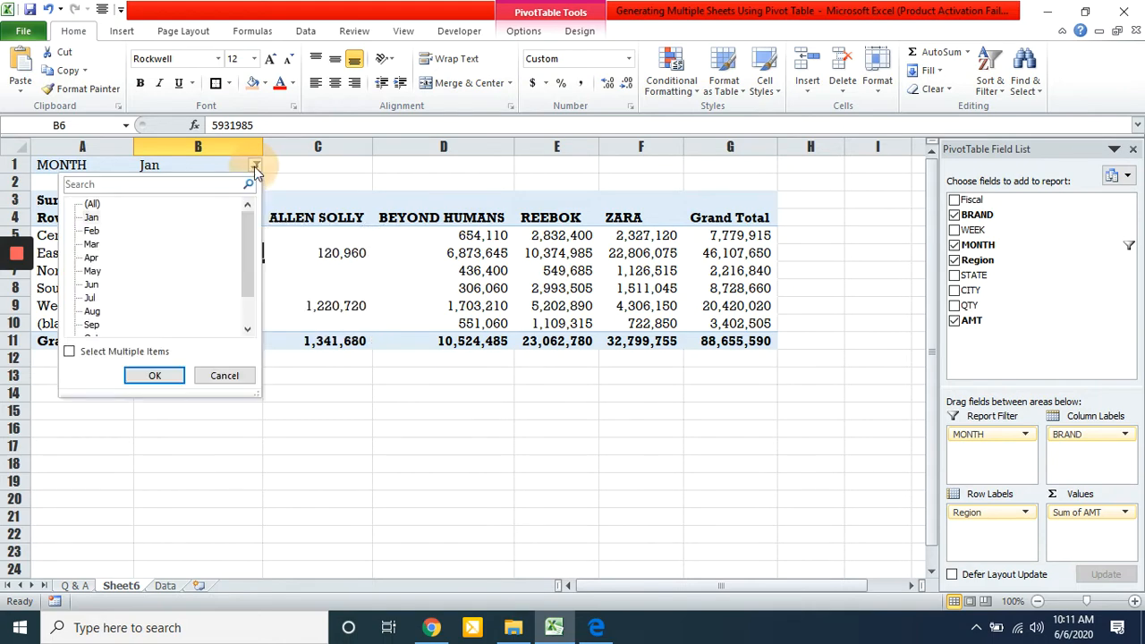
{"action": "left_click", "coordinate": [93, 231]}
{"action": "left_click", "coordinate": [152, 375]}
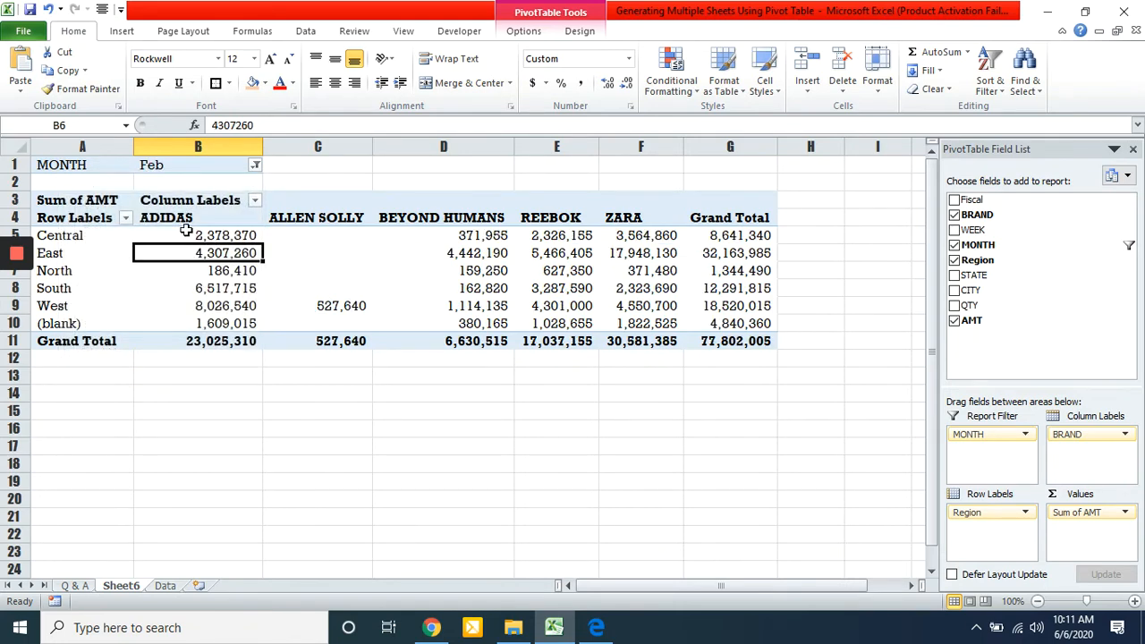
{"action": "mouse_move", "coordinate": [186, 242]}
- Reset the MONTH report filter to (All)
{"action": "left_click", "coordinate": [255, 167]}
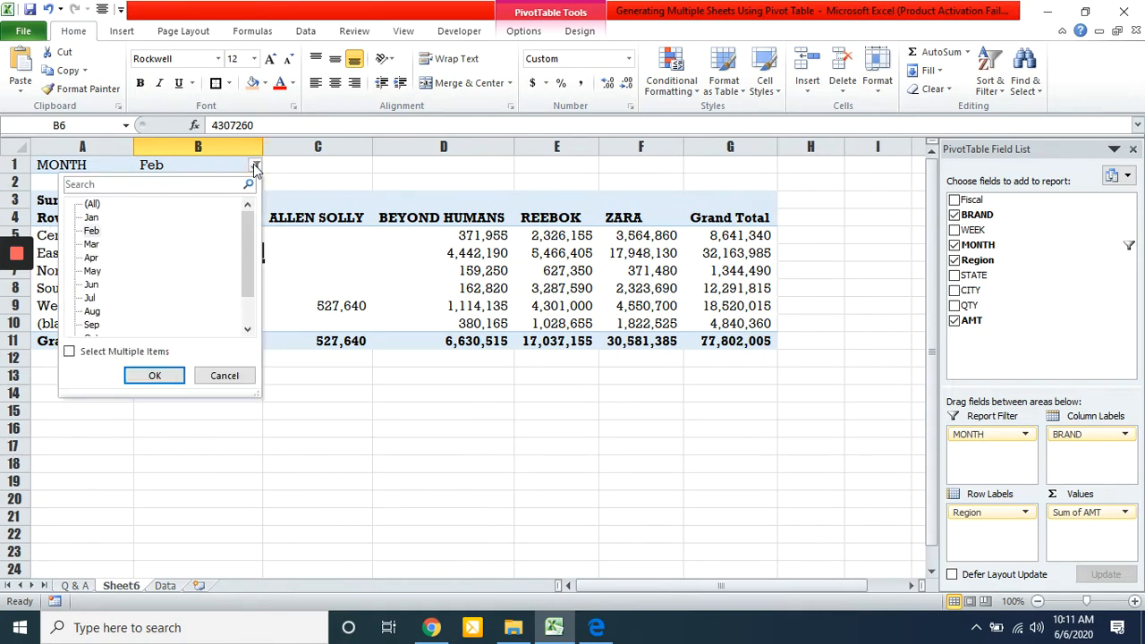
{"action": "left_click", "coordinate": [93, 204]}
{"action": "left_click", "coordinate": [155, 375]}
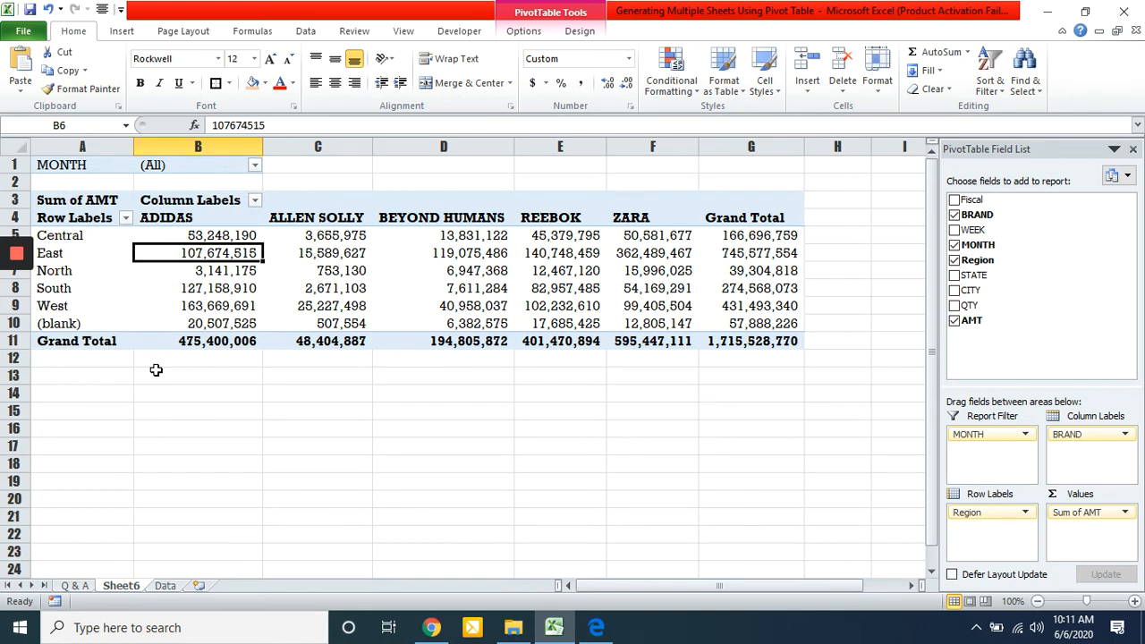
- Generate a separate pivot sheet for each month with Show Report Filter Pages on the MONTH field
{"action": "left_click", "coordinate": [524, 31]}
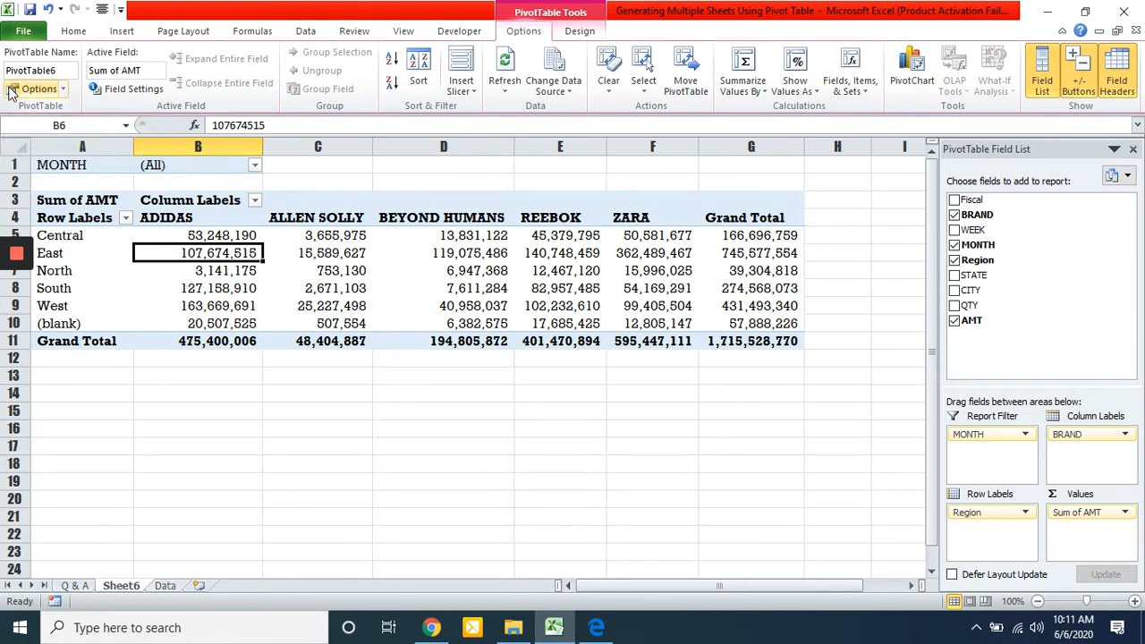
{"action": "left_click", "coordinate": [64, 90]}
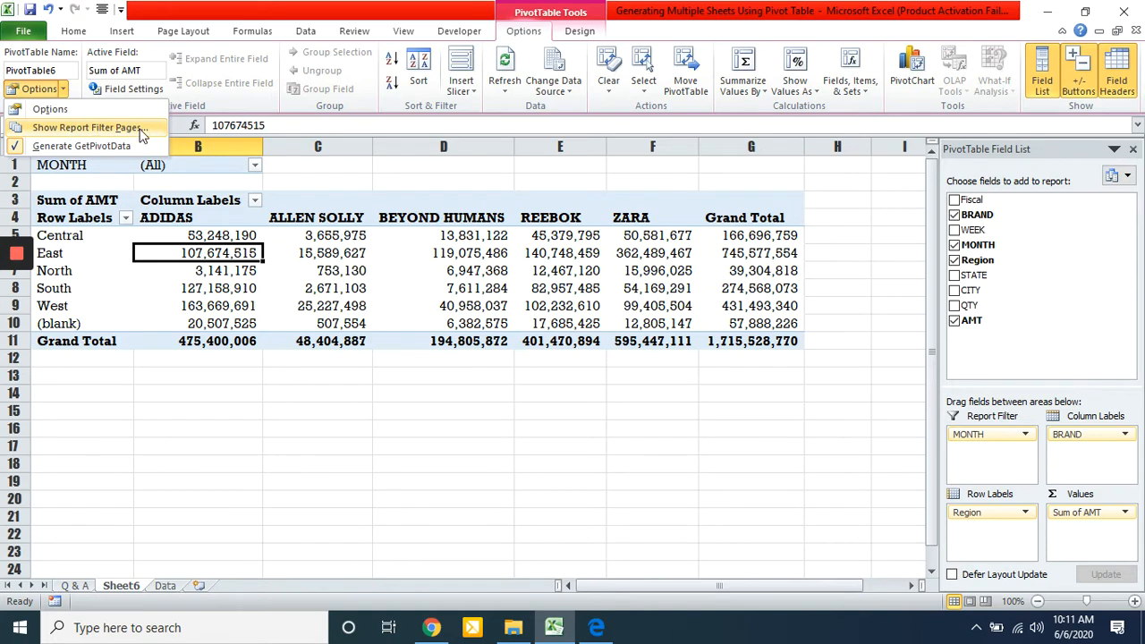
{"action": "left_click", "coordinate": [69, 128]}
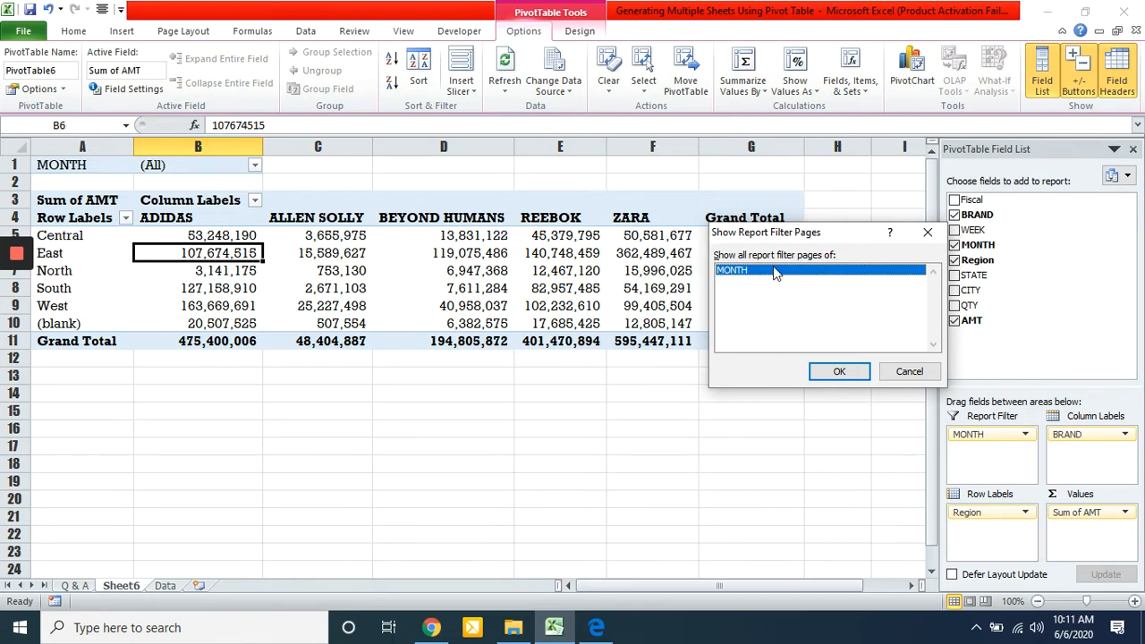
{"action": "left_click", "coordinate": [838, 380]}
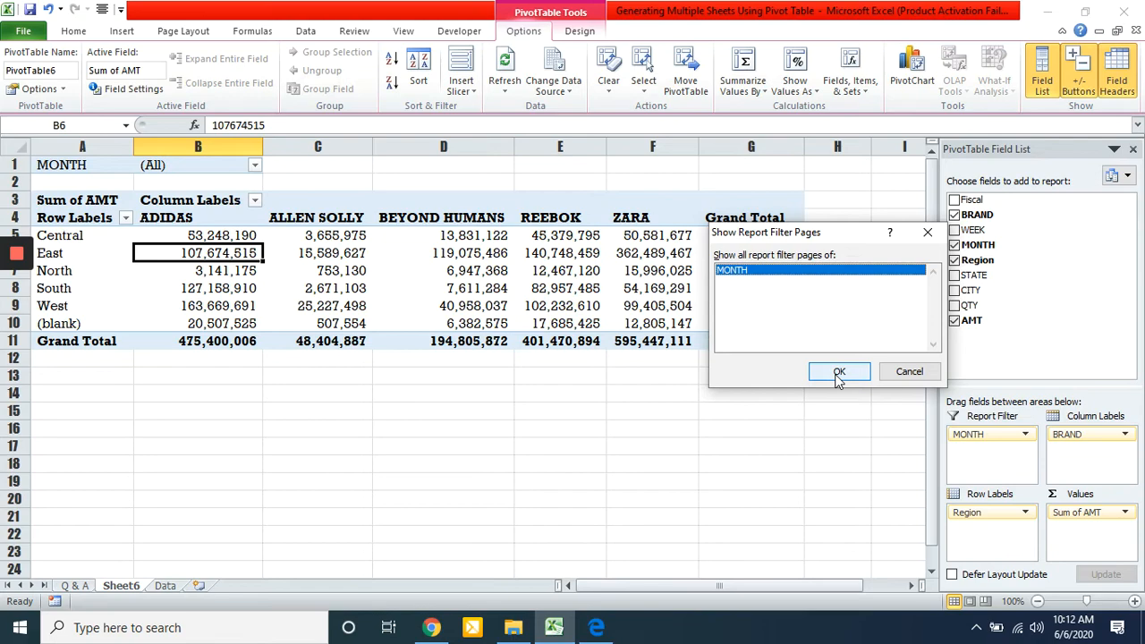
- Create the report filter pages for the selected MONTH field
{"action": "left_click", "coordinate": [840, 372]}
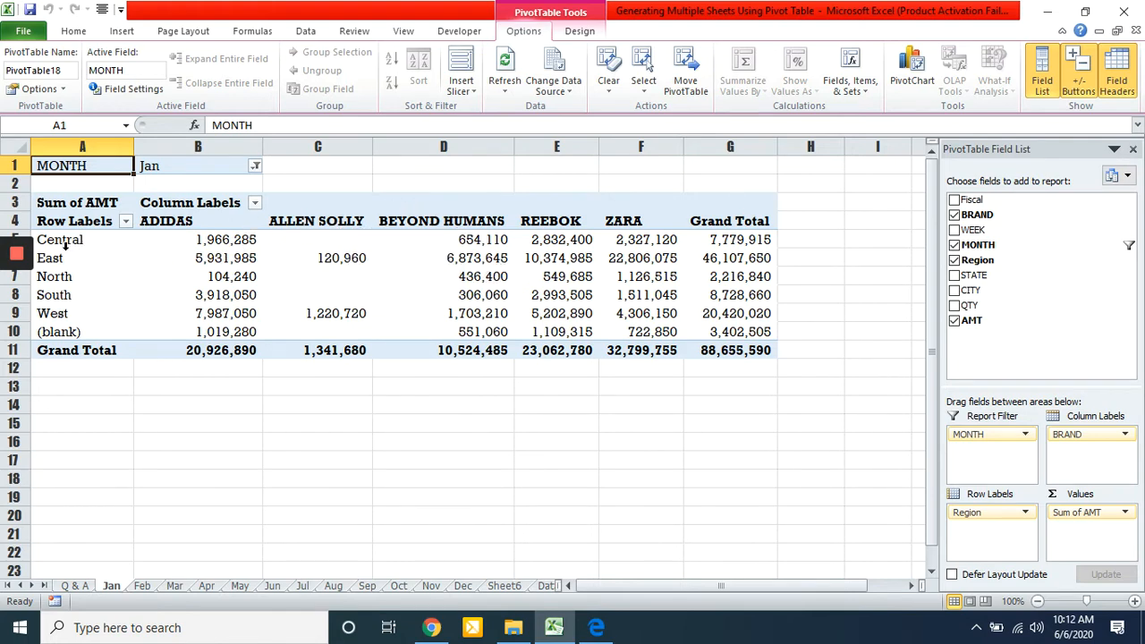
- Look through the generated monthly sheets from Feb to Dec and check the MONTH filter and sales figures on each
{"action": "left_click", "coordinate": [147, 589]}
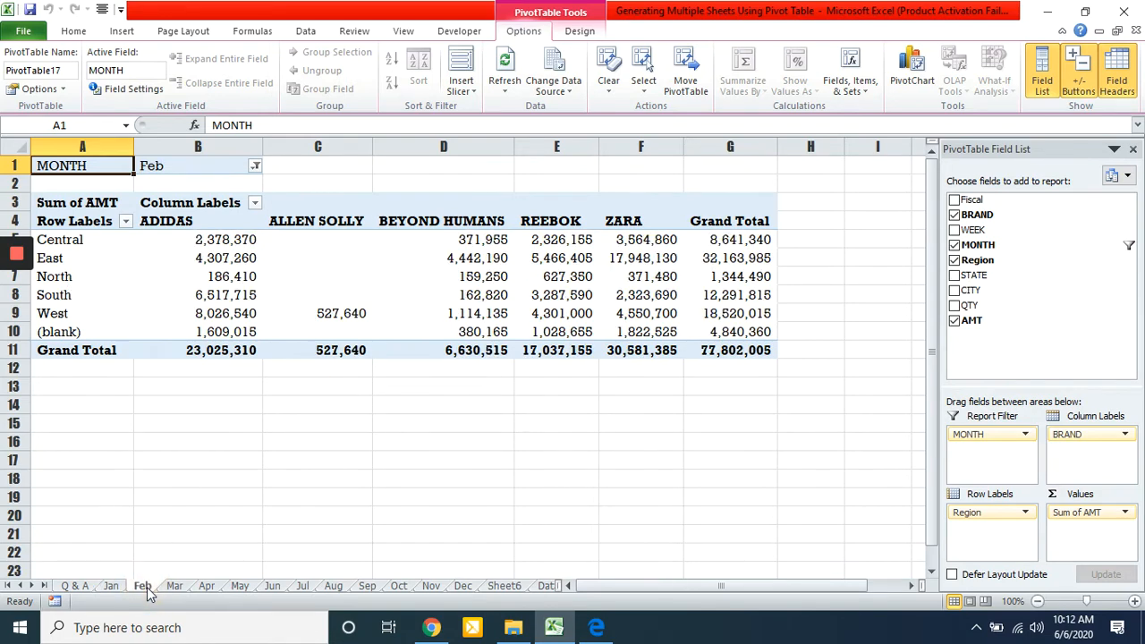
{"action": "left_click", "coordinate": [175, 590]}
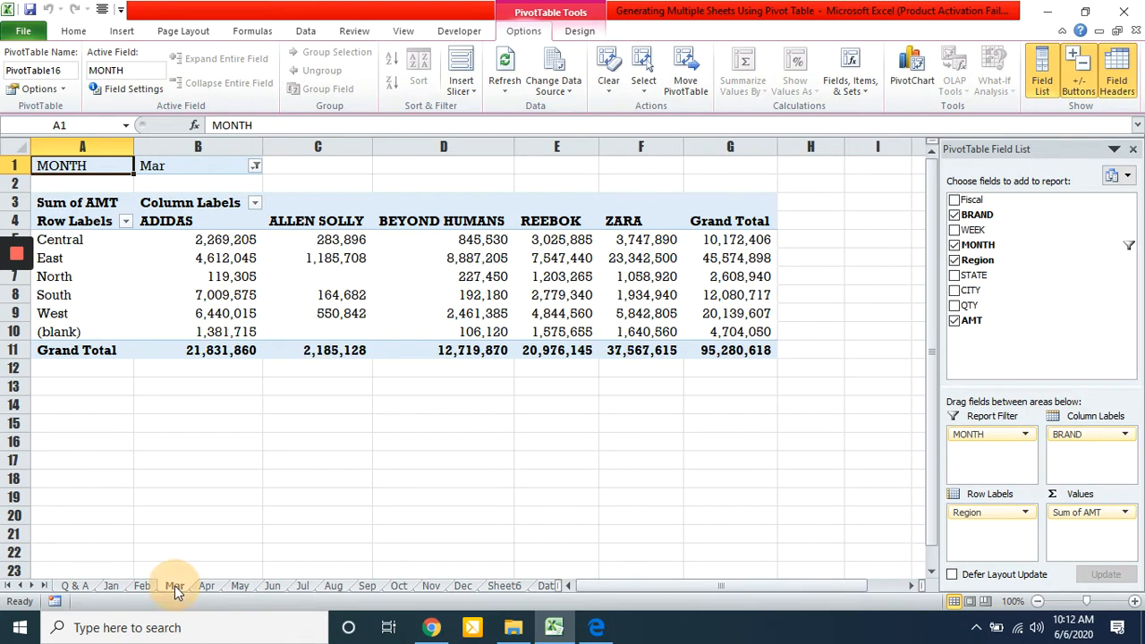
{"action": "left_click", "coordinate": [206, 589]}
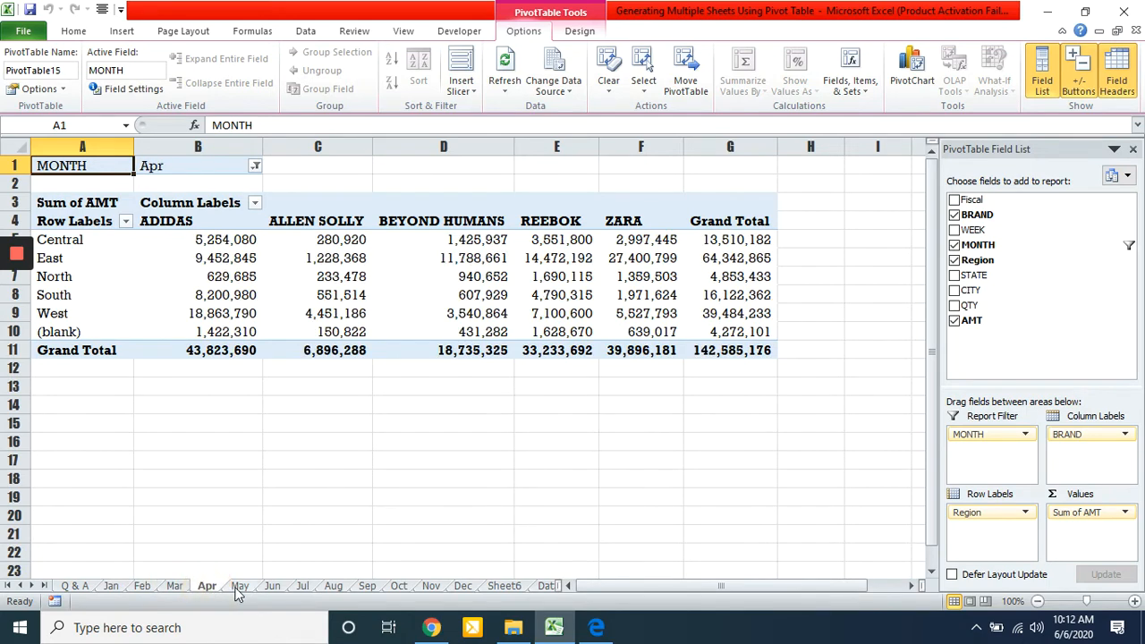
{"action": "left_click", "coordinate": [238, 589]}
{"action": "left_click", "coordinate": [273, 590]}
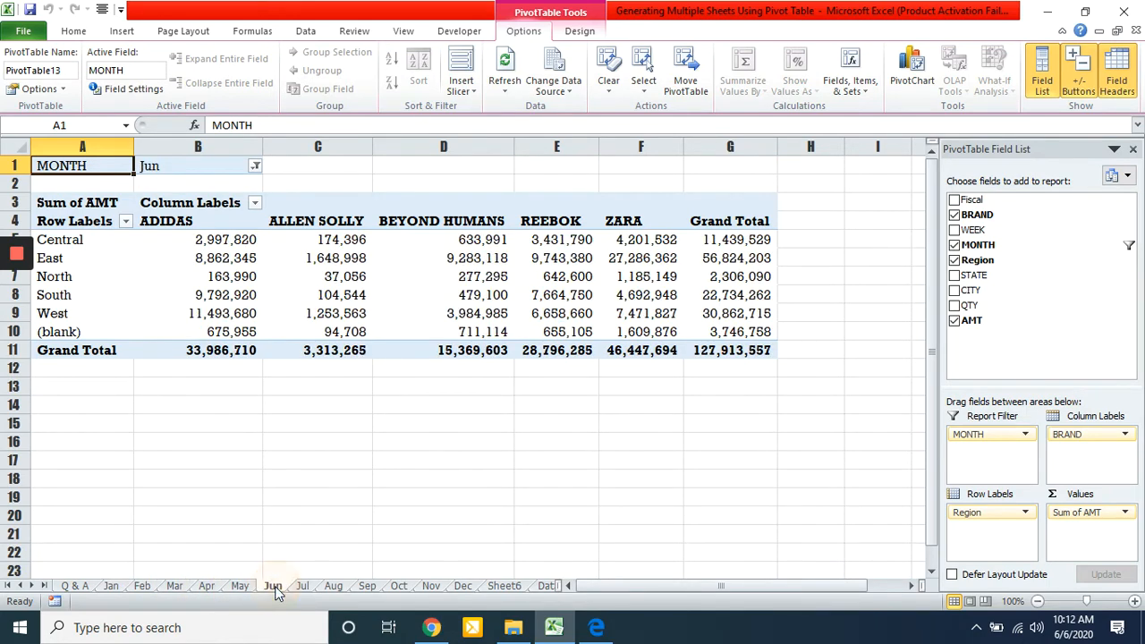
{"action": "left_click", "coordinate": [305, 590]}
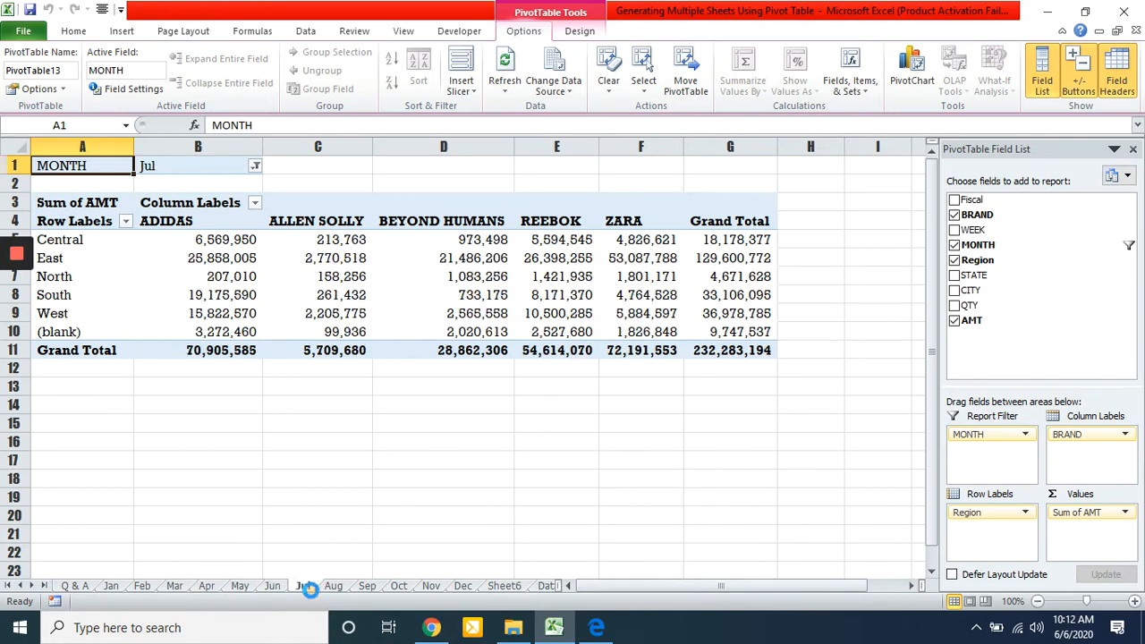
{"action": "left_click", "coordinate": [367, 591]}
{"action": "left_click", "coordinate": [463, 586]}
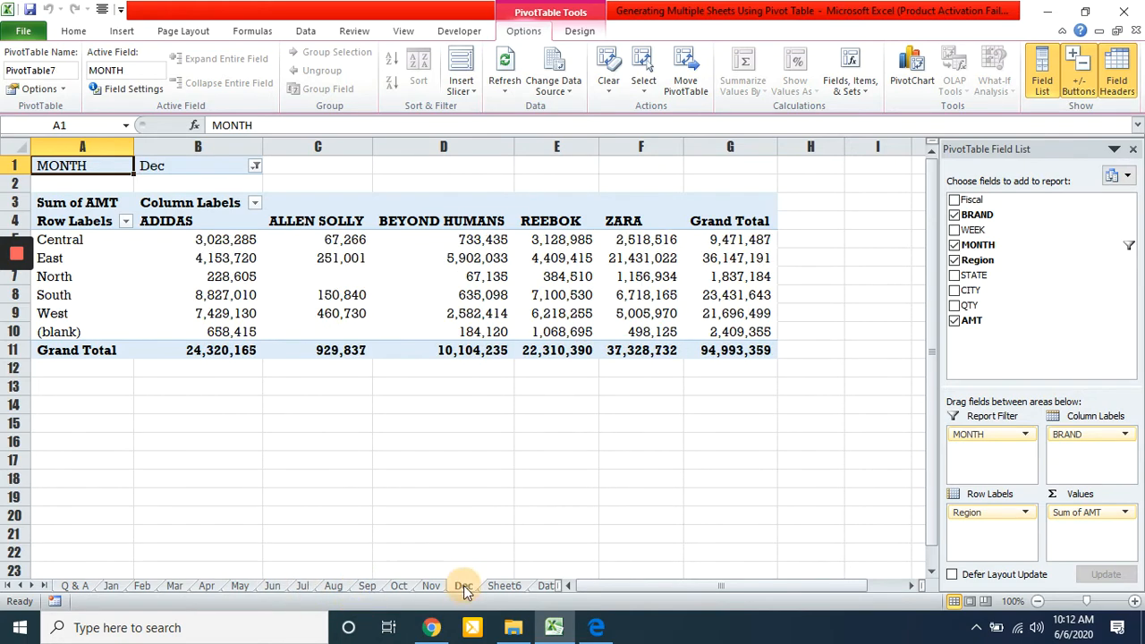
- Rearrange the pivot table on Sheet6 so Region is the report filter and MONTH supplies the row labels
{"action": "left_click", "coordinate": [505, 586]}
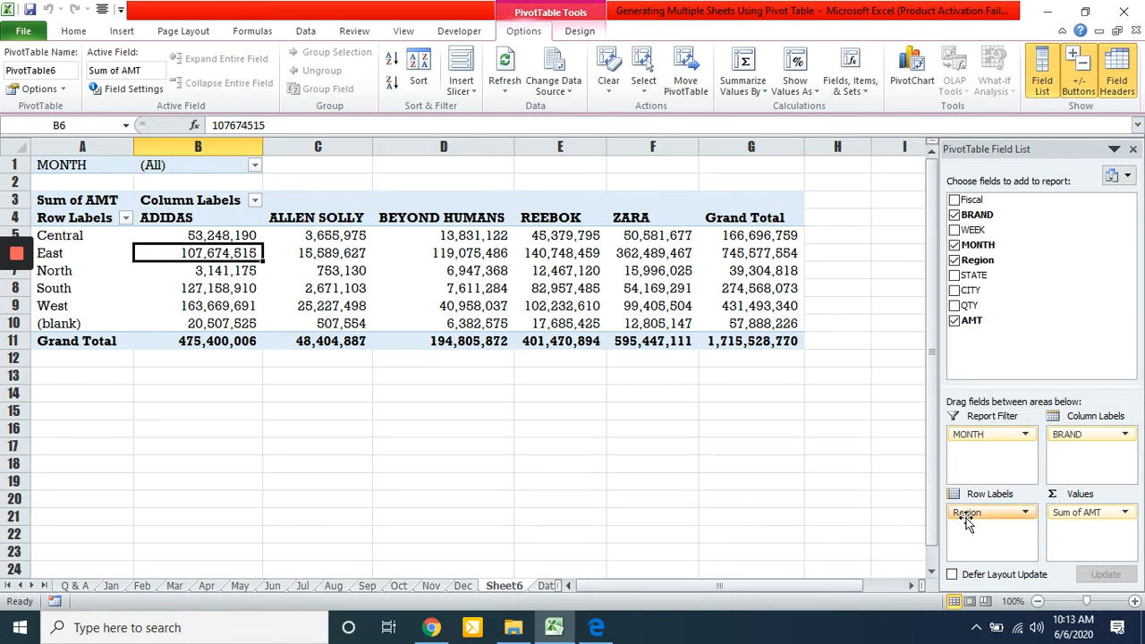
{"action": "mouse_move", "coordinate": [966, 524]}
{"action": "left_mouse_down"}
{"action": "mouse_move", "coordinate": [966, 438]}
{"action": "mouse_move", "coordinate": [977, 517]}
{"action": "left_mouse_up"}
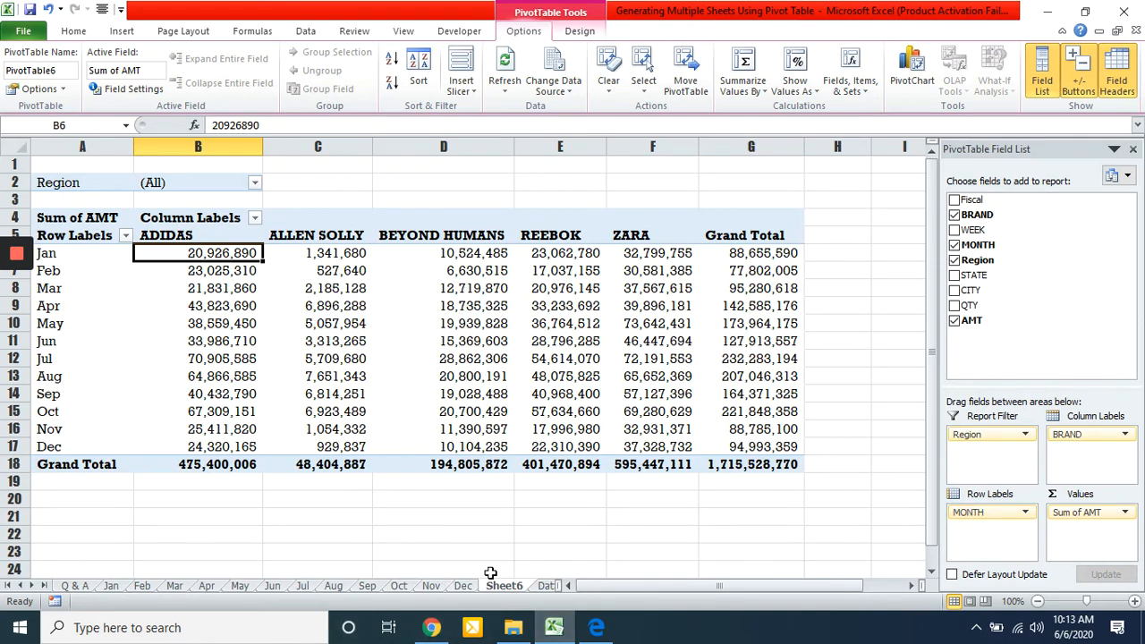
- Rename the Sheet6 worksheet as Pivot
{"action": "double_click", "coordinate": [516, 586]}
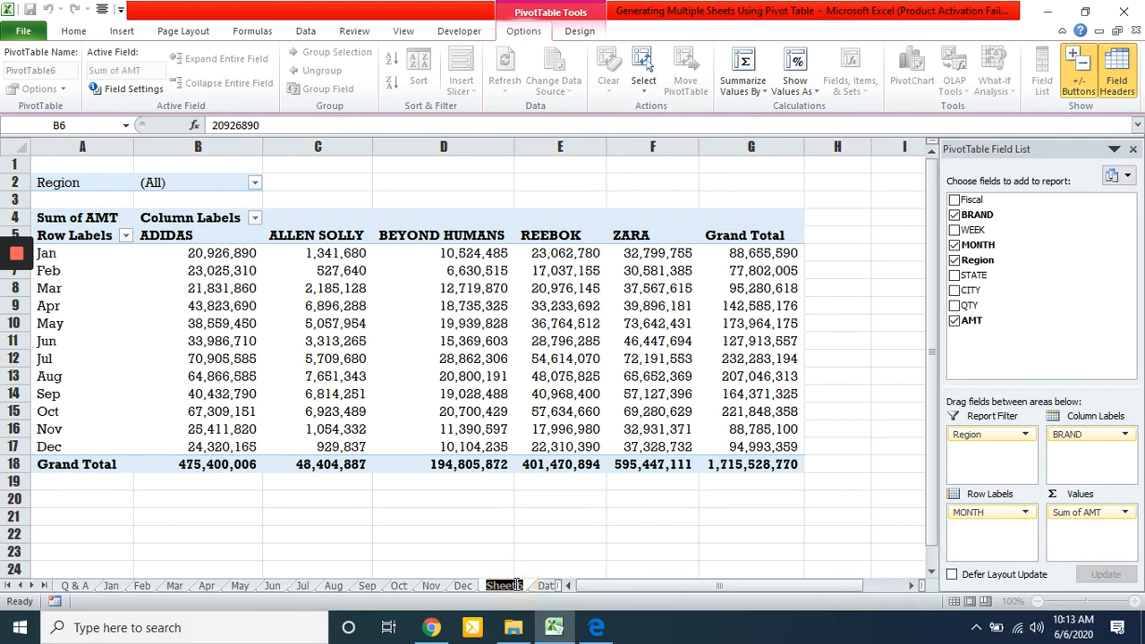
{"action": "type", "text": "Pivot"}
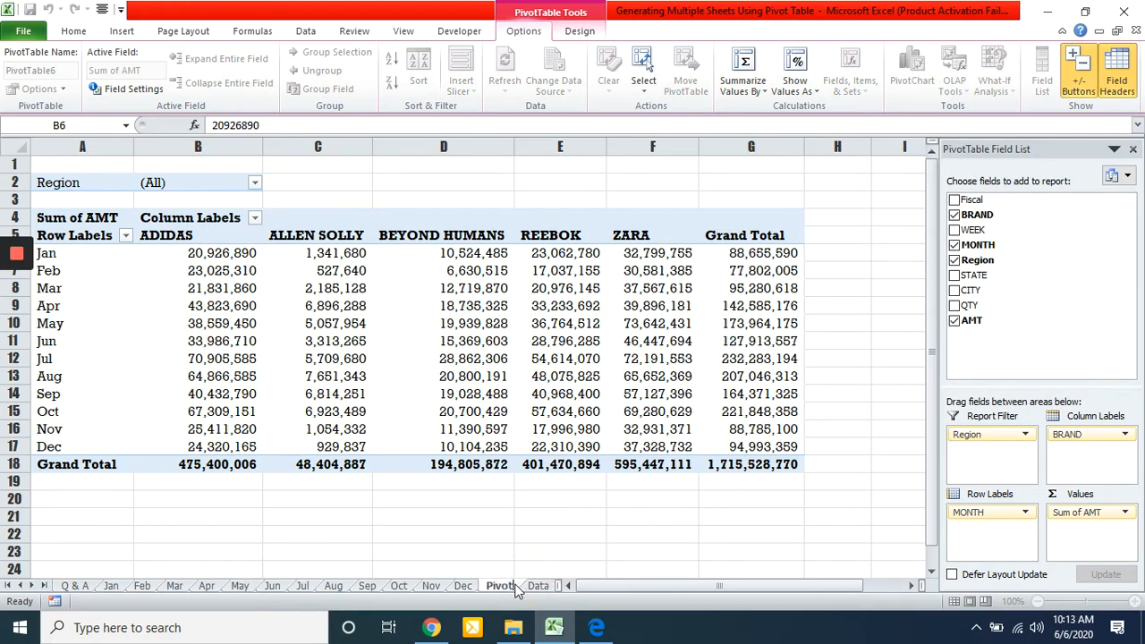
{"action": "key", "text": "Return"}
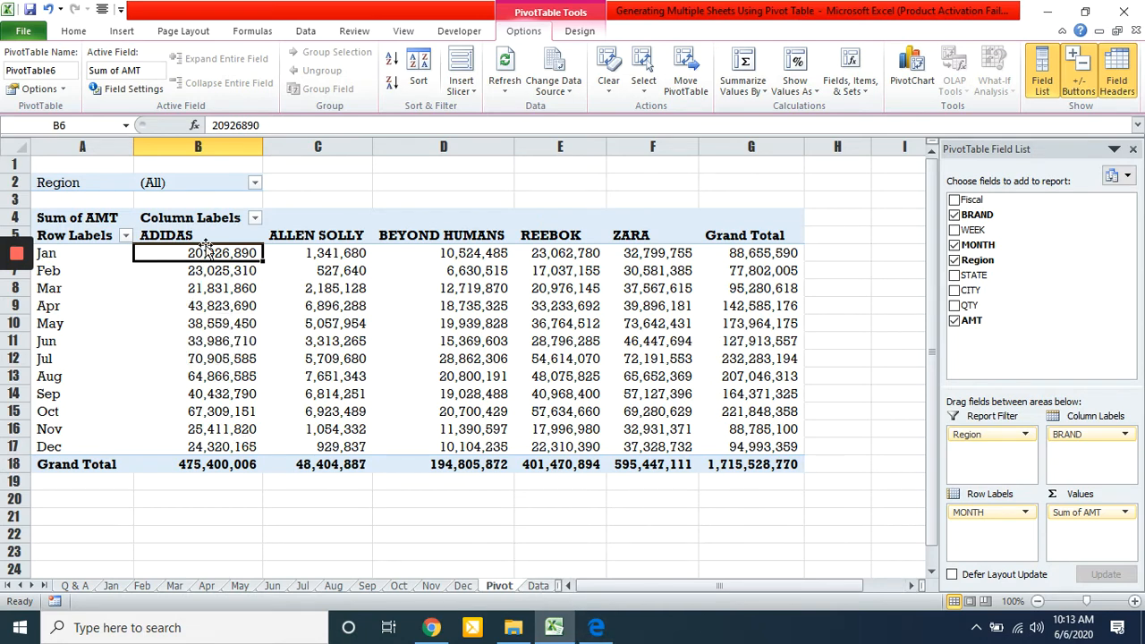
- Filter the pivot table by Region to Central, and after that to East
{"action": "left_click", "coordinate": [254, 183]}
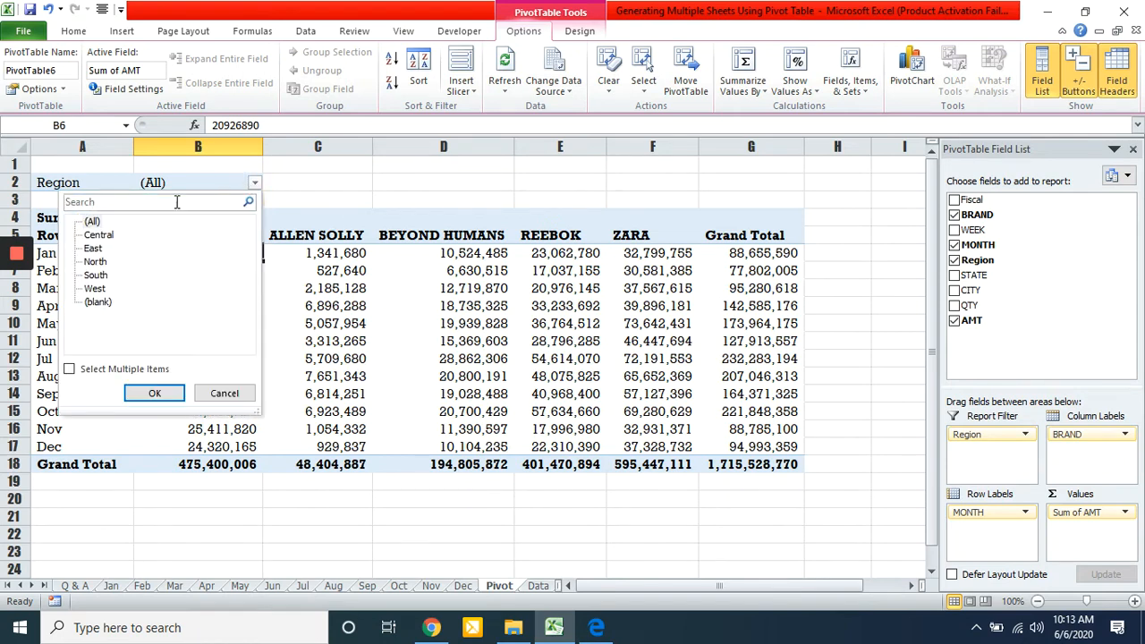
{"action": "left_click", "coordinate": [101, 237]}
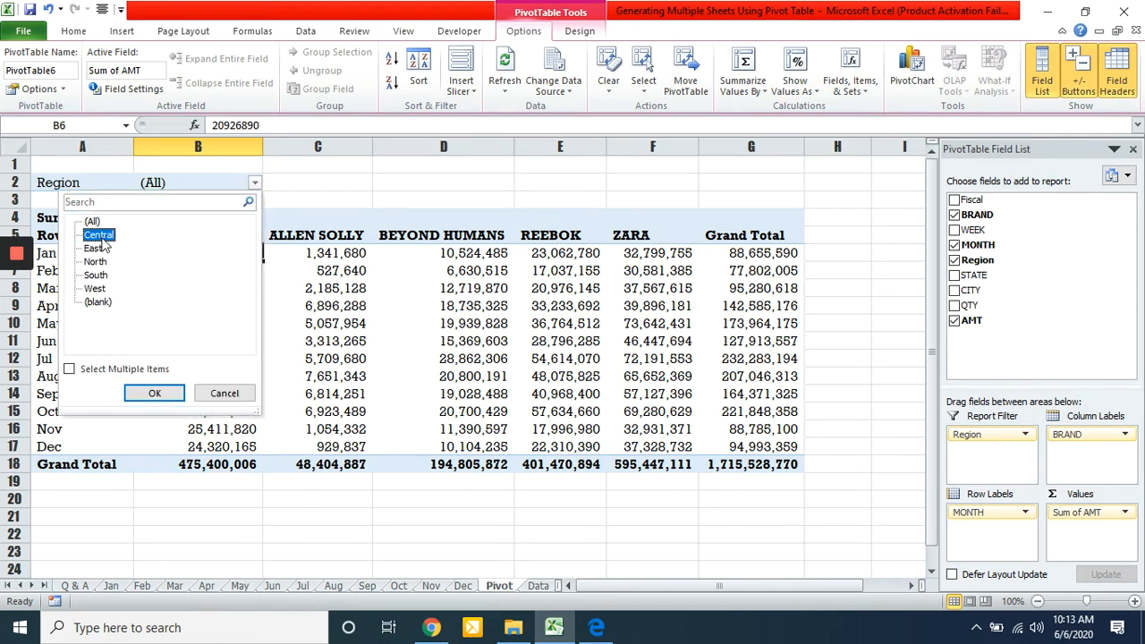
{"action": "left_click", "coordinate": [155, 392]}
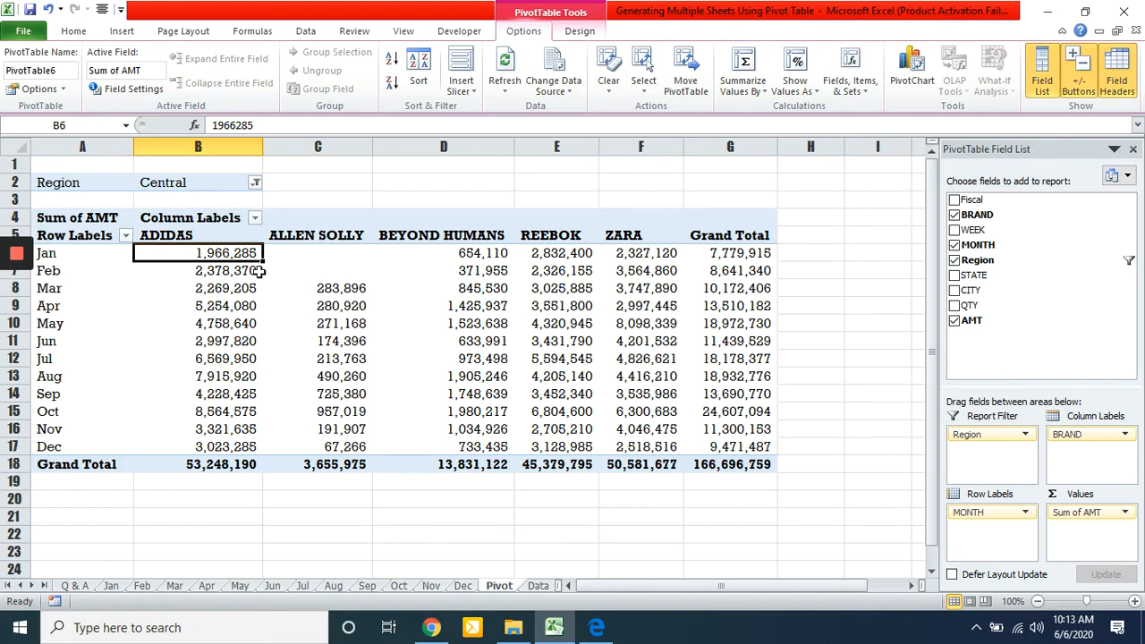
{"action": "left_click", "coordinate": [255, 184]}
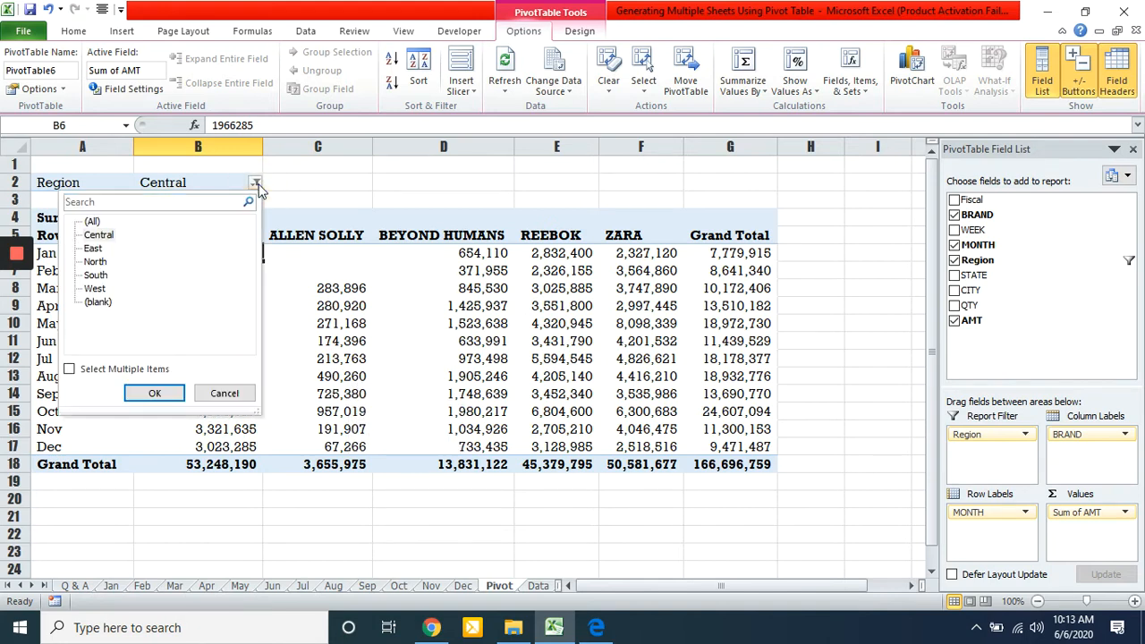
{"action": "left_click", "coordinate": [94, 248]}
{"action": "left_click", "coordinate": [157, 393]}
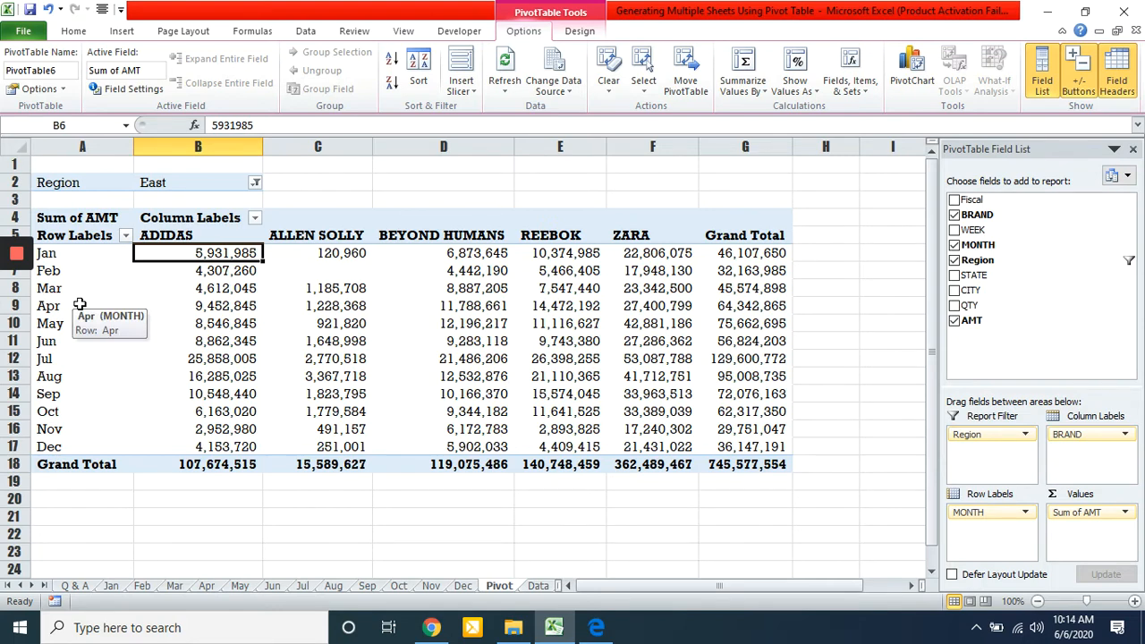
- Reset the Region report filter to (All)
{"action": "left_click", "coordinate": [255, 183]}
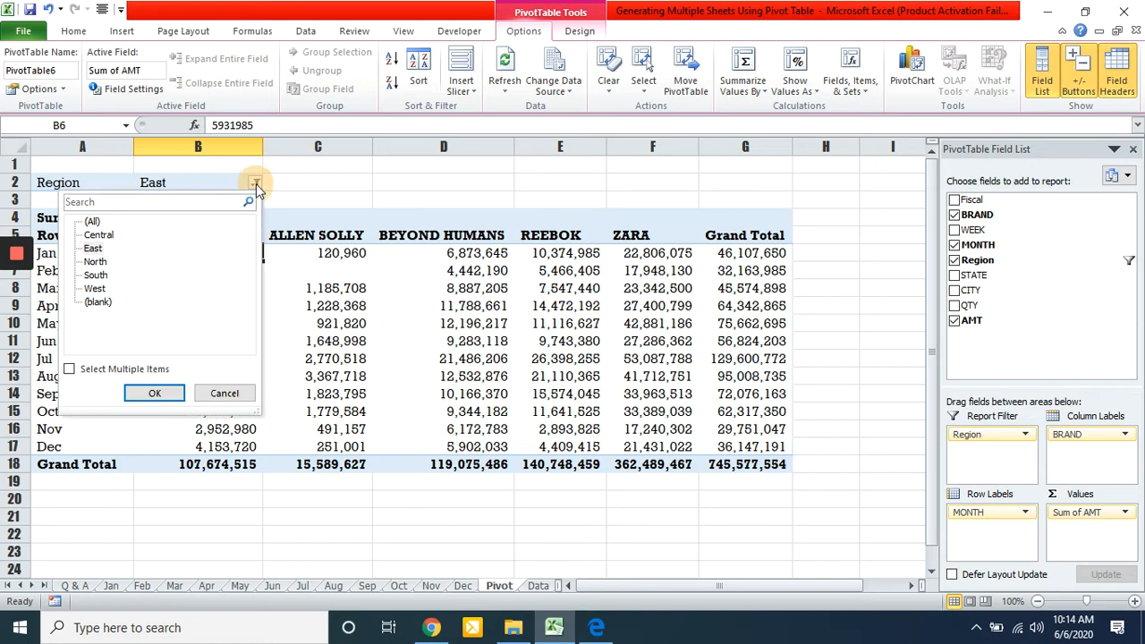
{"action": "left_click", "coordinate": [93, 222]}
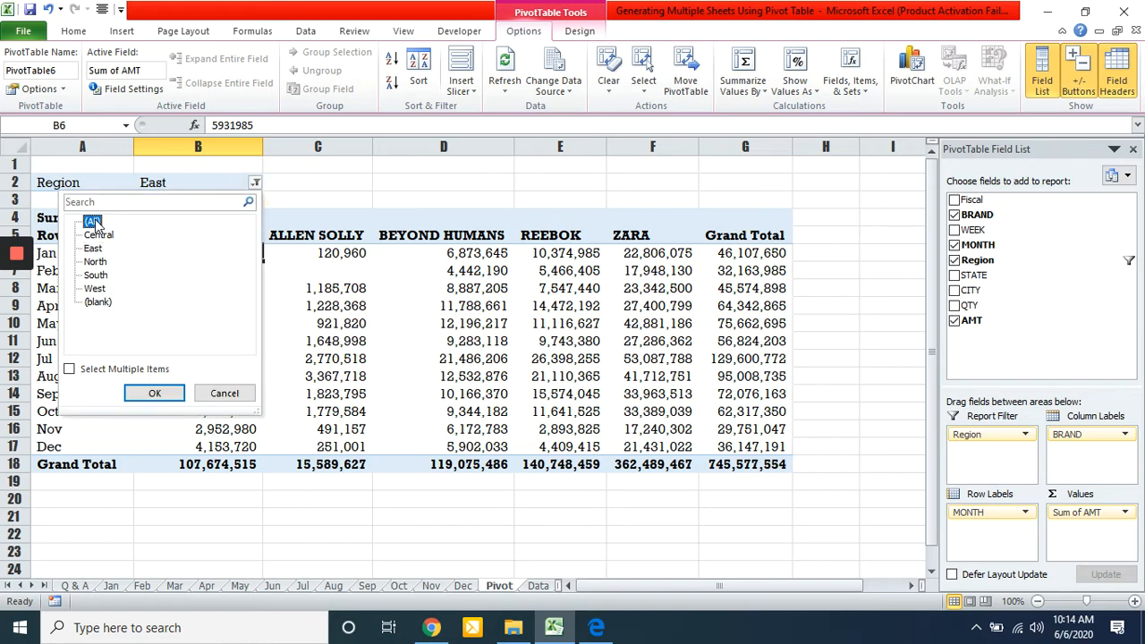
{"action": "left_click", "coordinate": [146, 391]}
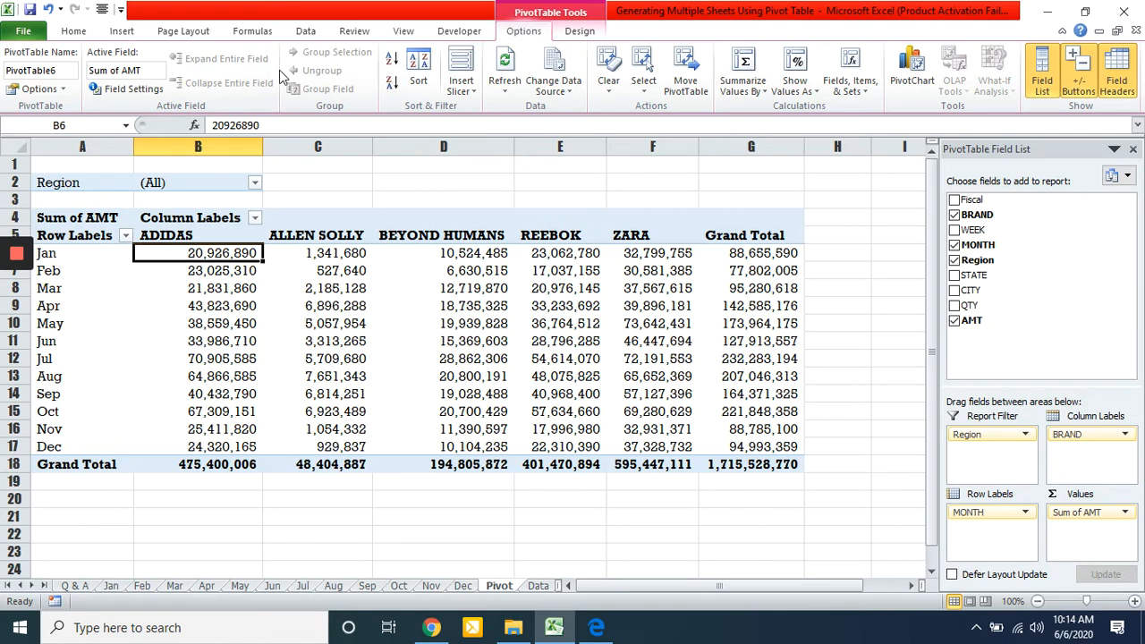
- Generate a separate pivot sheet for each region with Show Report Filter Pages on the Region field
{"action": "left_click", "coordinate": [63, 90]}
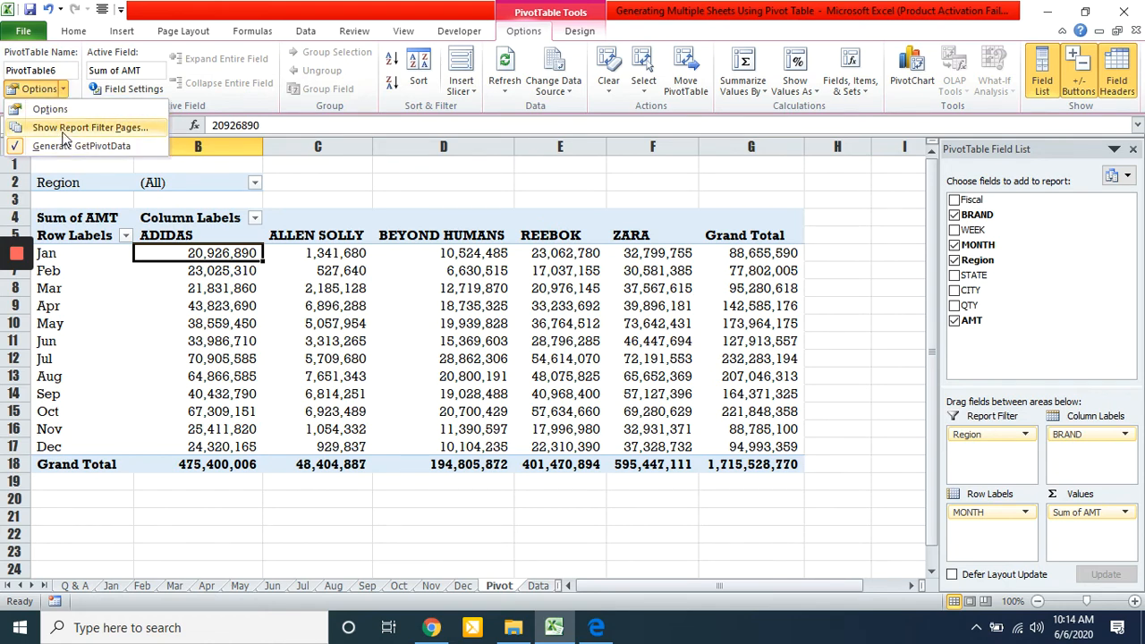
{"action": "left_click", "coordinate": [62, 130]}
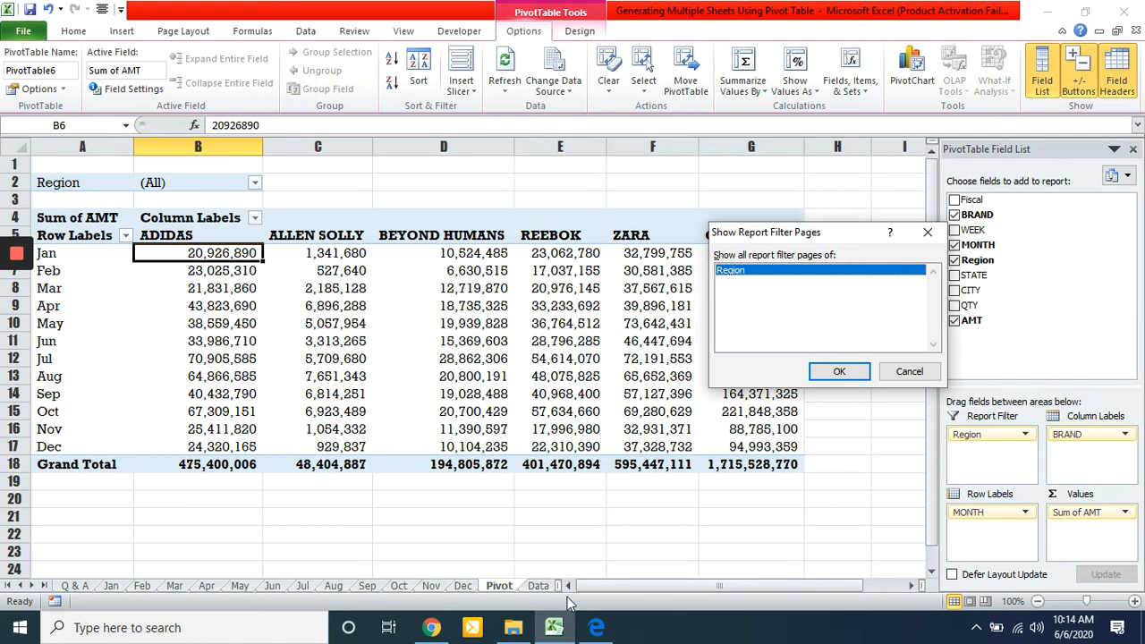
{"action": "left_click", "coordinate": [832, 371]}
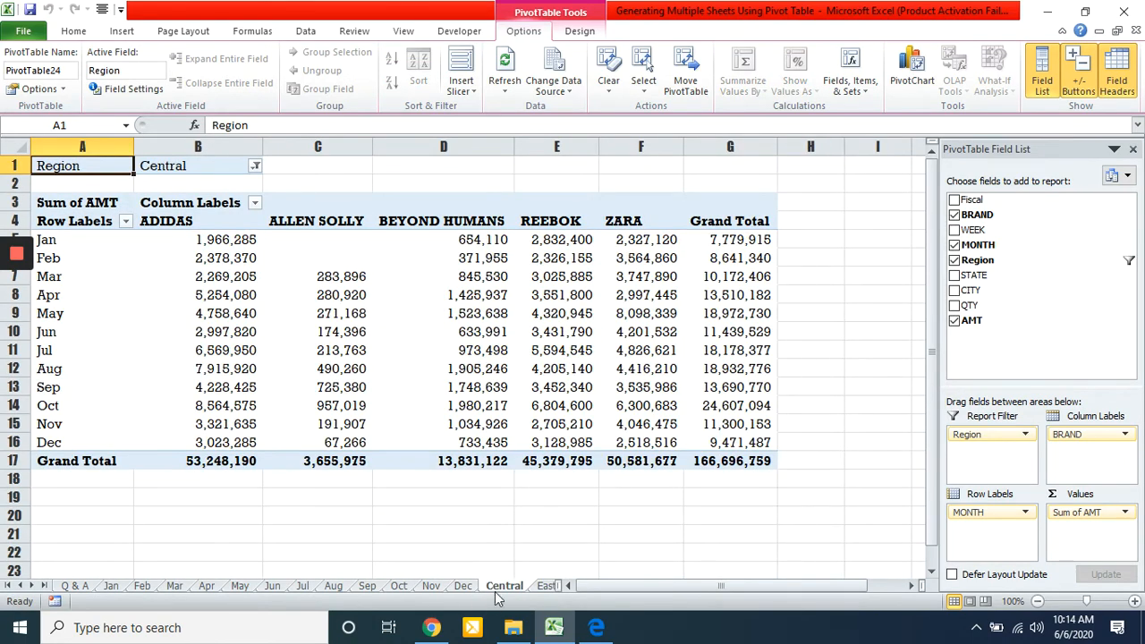
- Look through the generated East, North, South and West sheets and check the Region filter and monthly sales on each
{"action": "left_click", "coordinate": [33, 586]}
{"action": "left_click", "coordinate": [33, 586]}
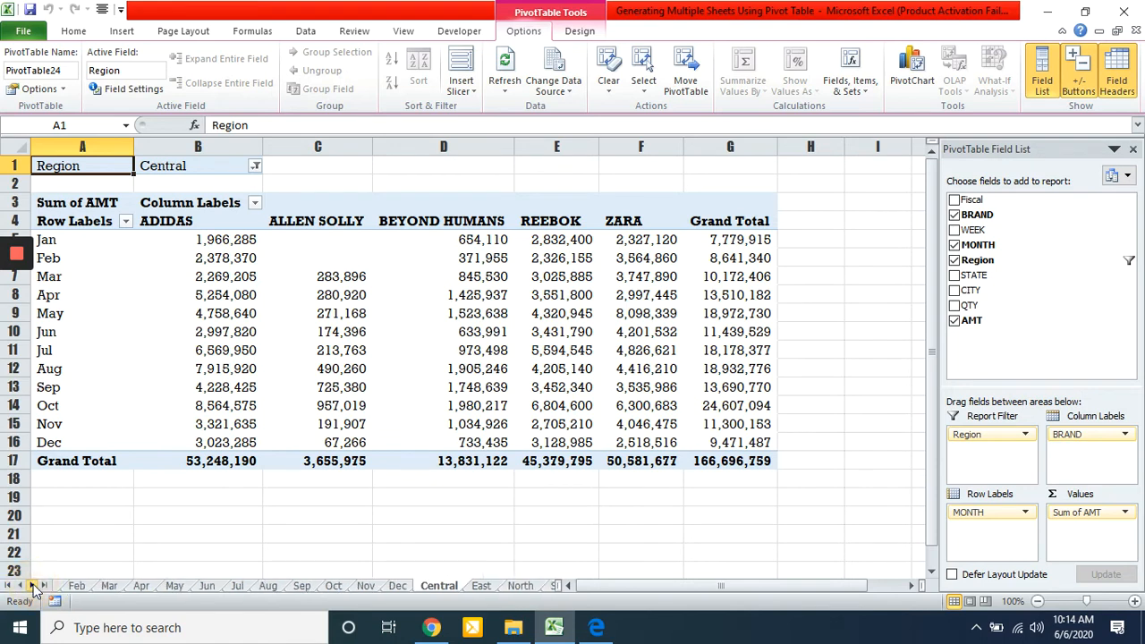
{"action": "left_click", "coordinate": [33, 586]}
{"action": "left_click", "coordinate": [33, 586]}
{"action": "left_click", "coordinate": [33, 586]}
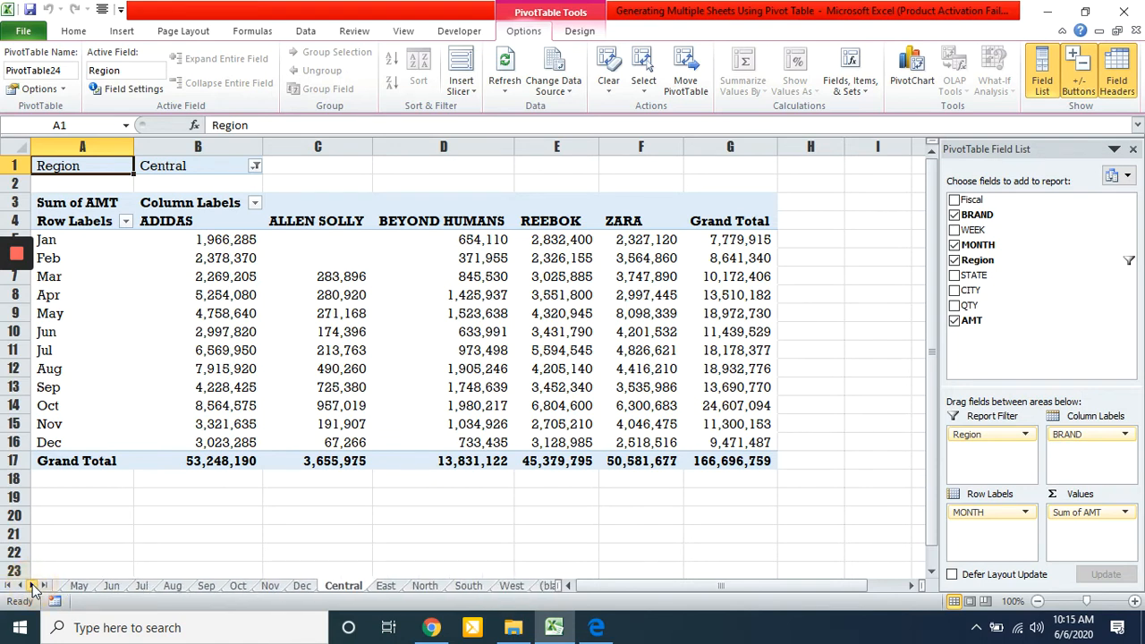
{"action": "left_click", "coordinate": [33, 586]}
{"action": "left_click", "coordinate": [33, 586]}
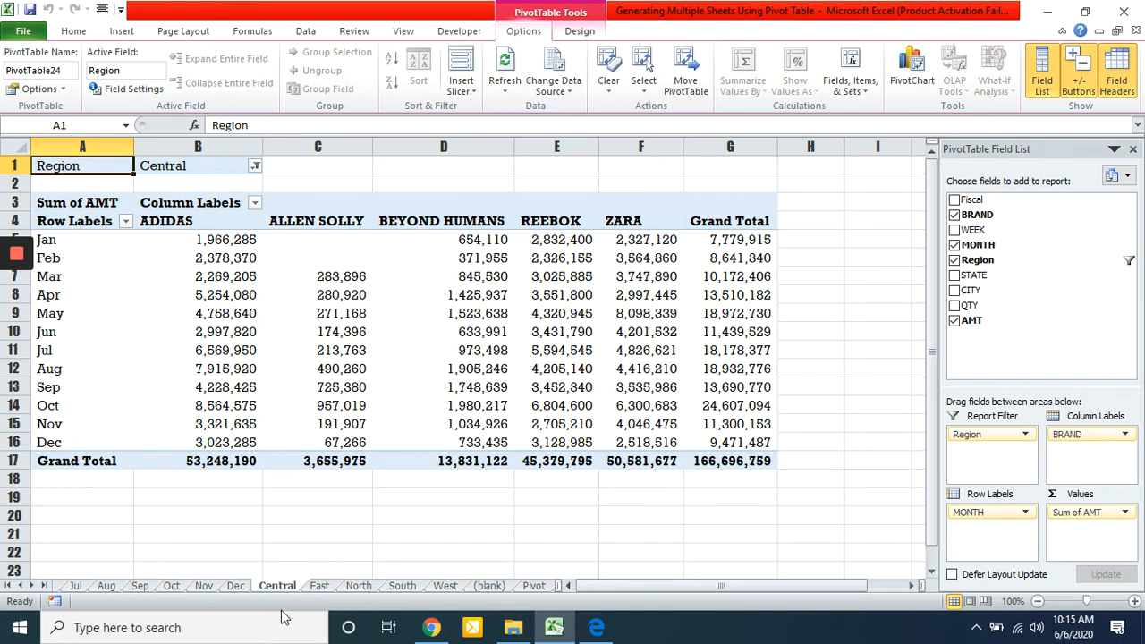
{"action": "left_click", "coordinate": [320, 586]}
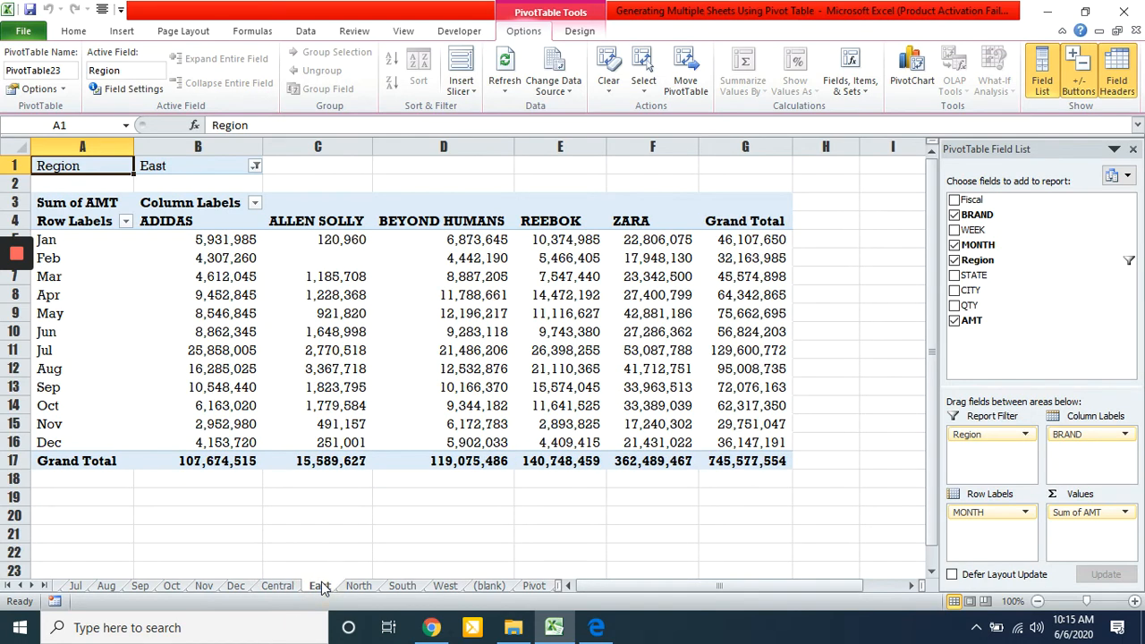
{"action": "left_click", "coordinate": [357, 586]}
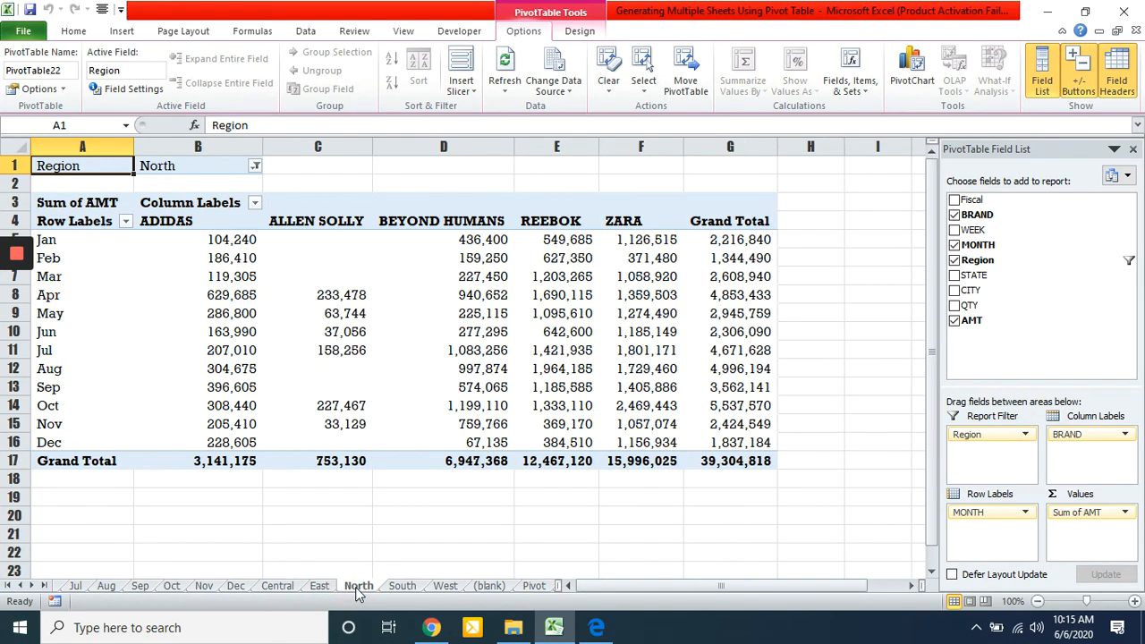
{"action": "left_click", "coordinate": [403, 586]}
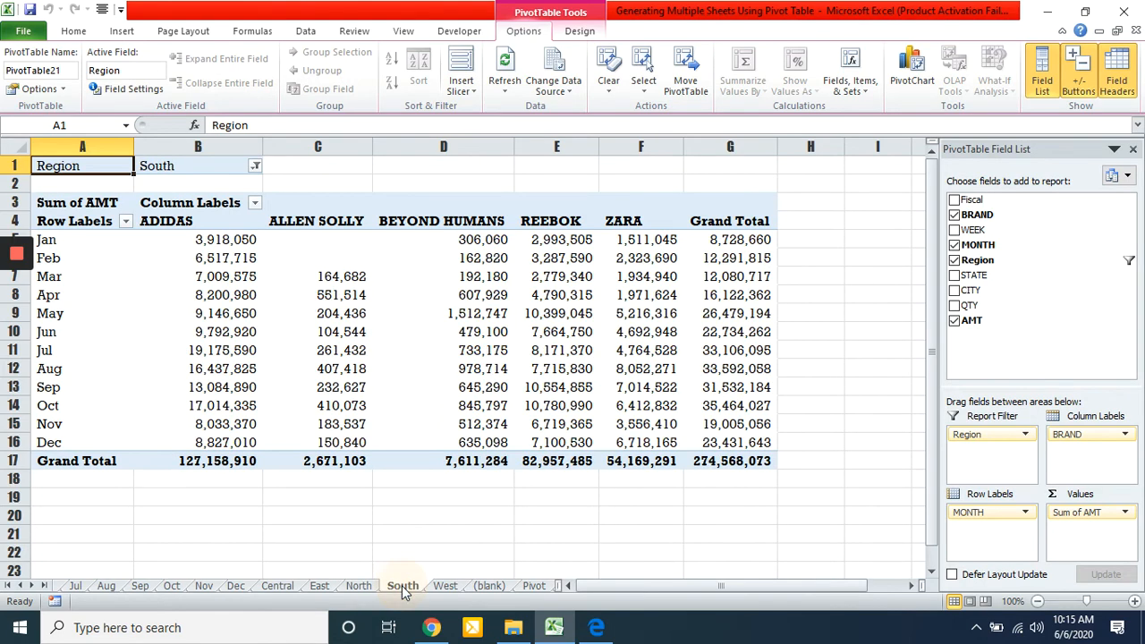
{"action": "left_click", "coordinate": [445, 586]}
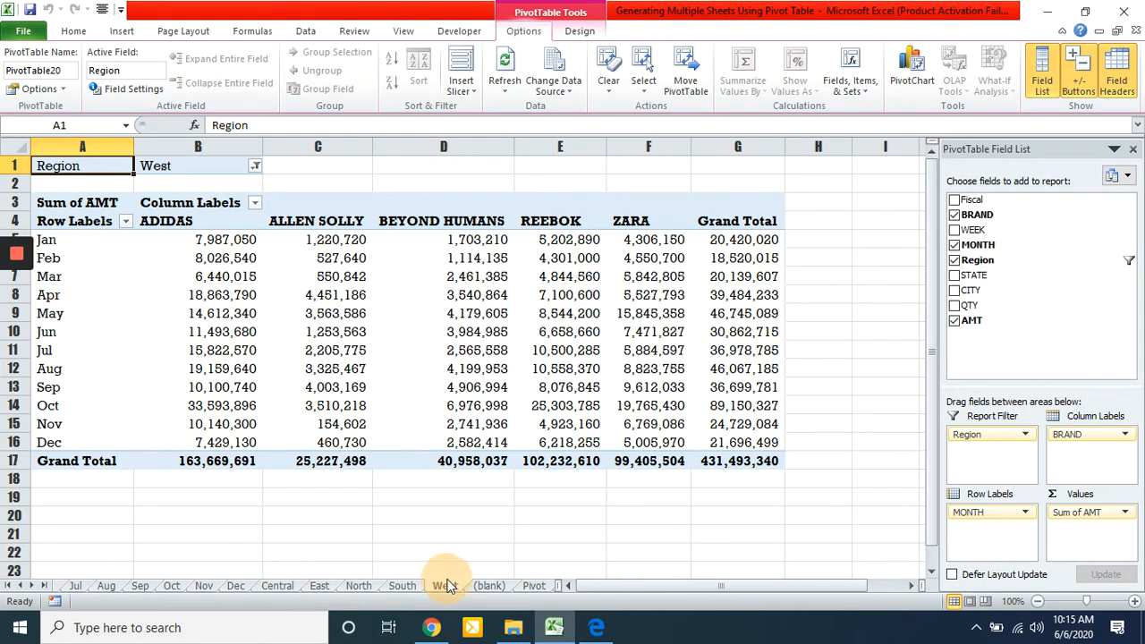